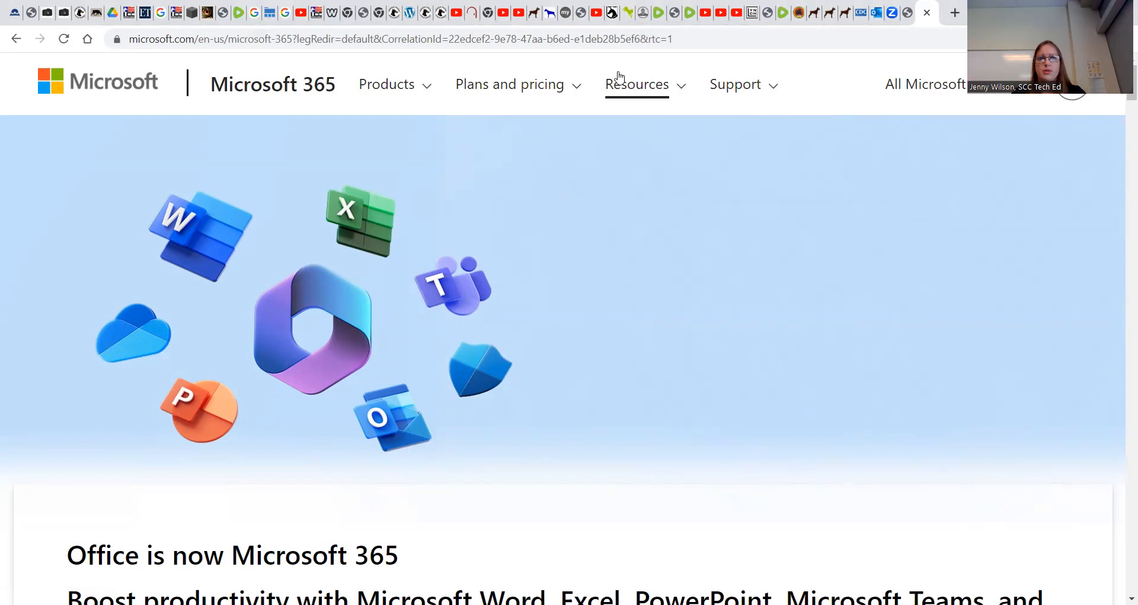
- Go to the Microsoft 365 templates site and open its Resumes and cover letters category
click(681, 89)
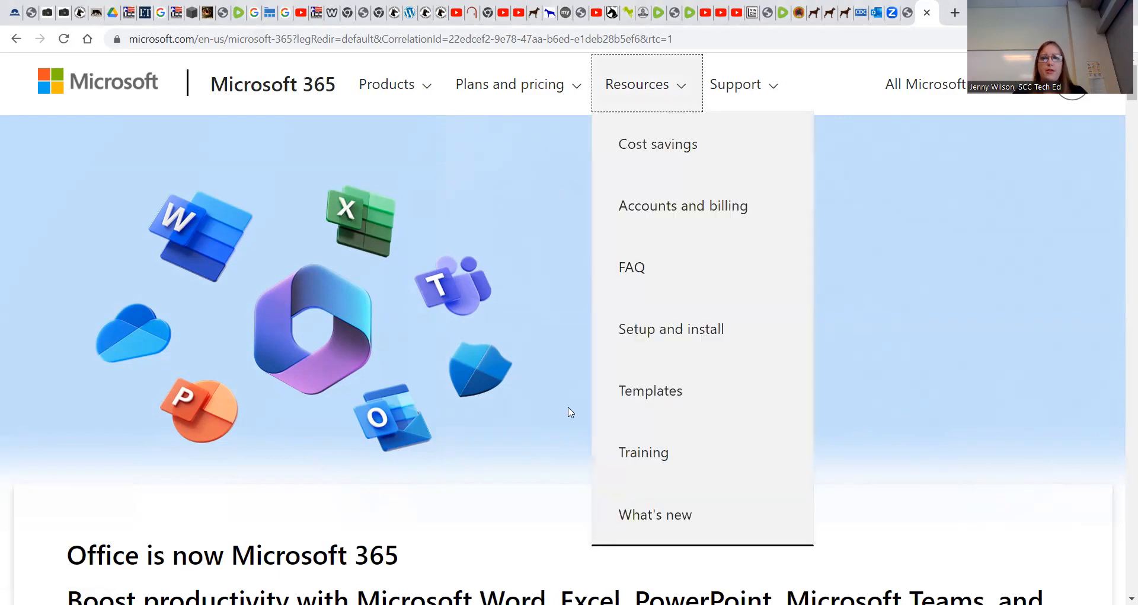
click(645, 402)
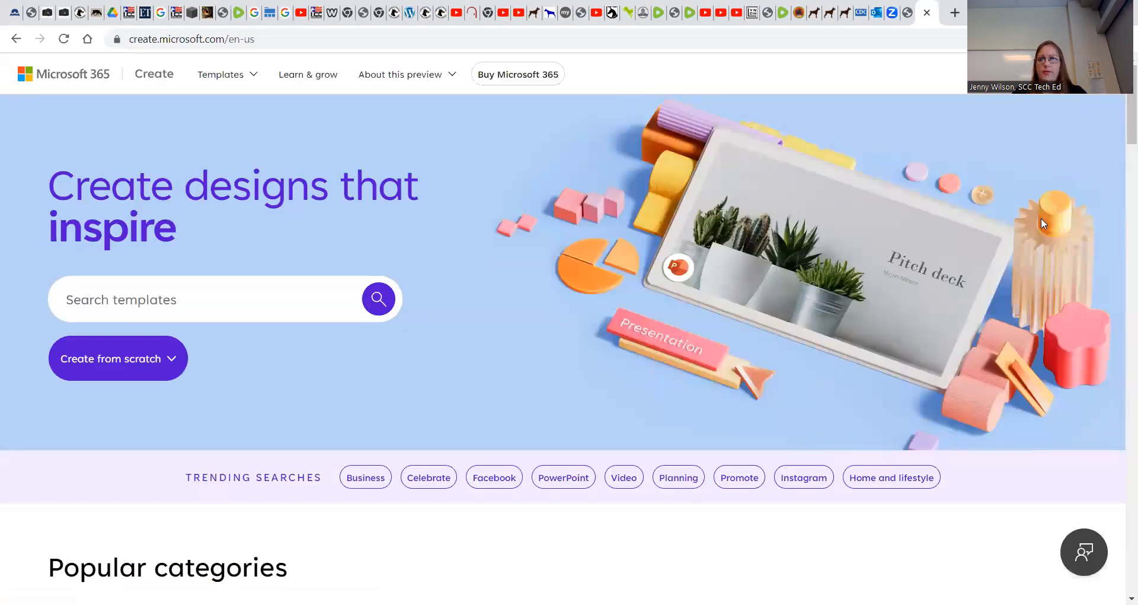
scroll(1121, 148, down, 5)
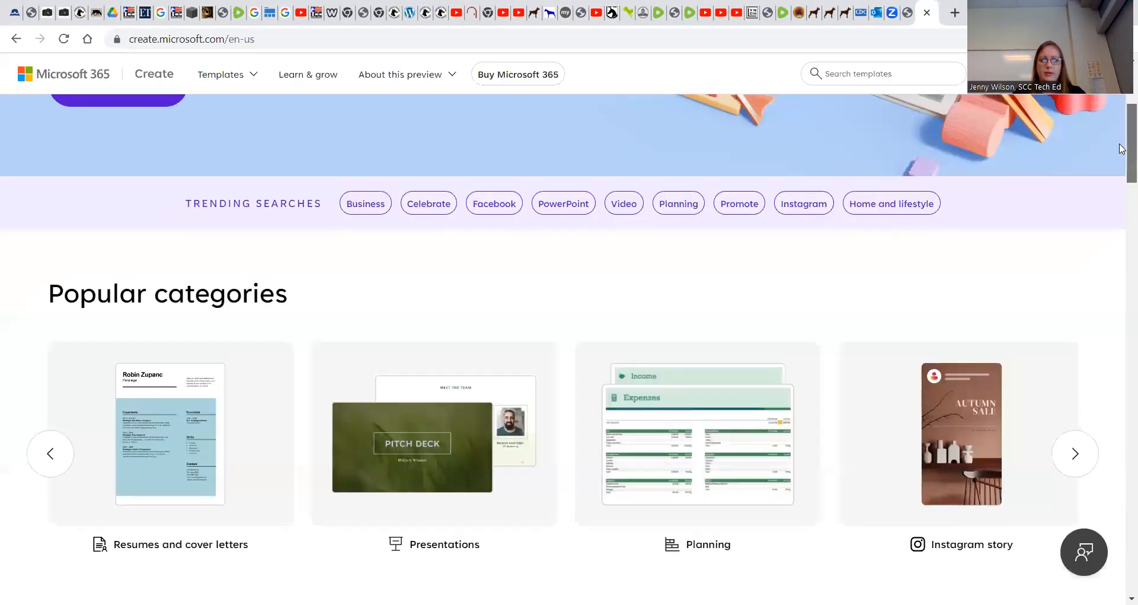
scroll(1122, 154, down, 2)
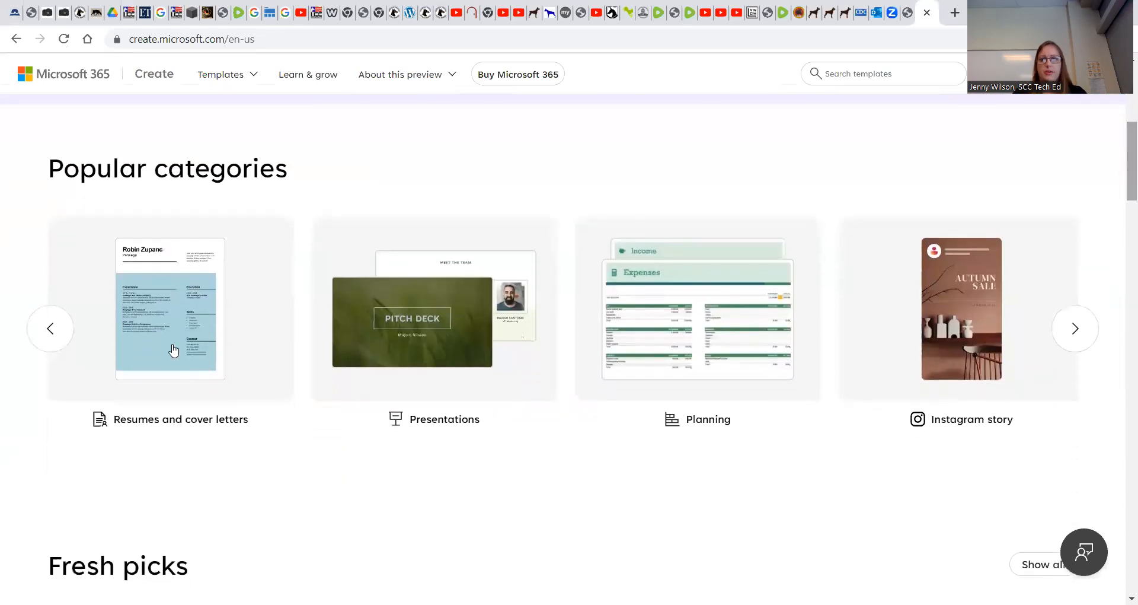
click(174, 351)
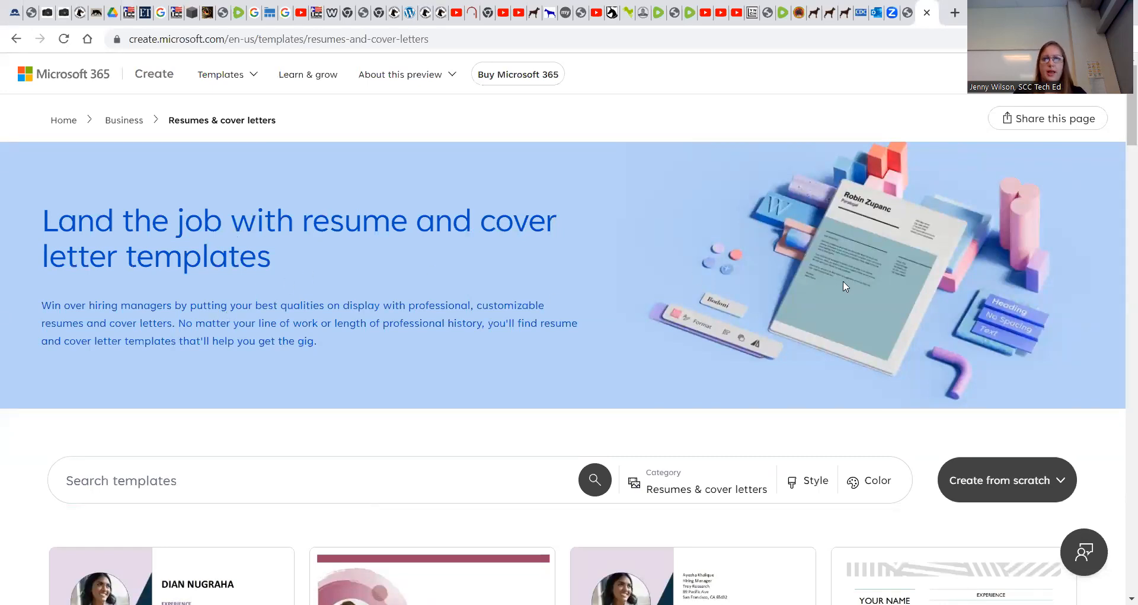
- Browse the featured resume and cover letter designs, and show all templates in the category
drag(1120, 106, 1121, 161)
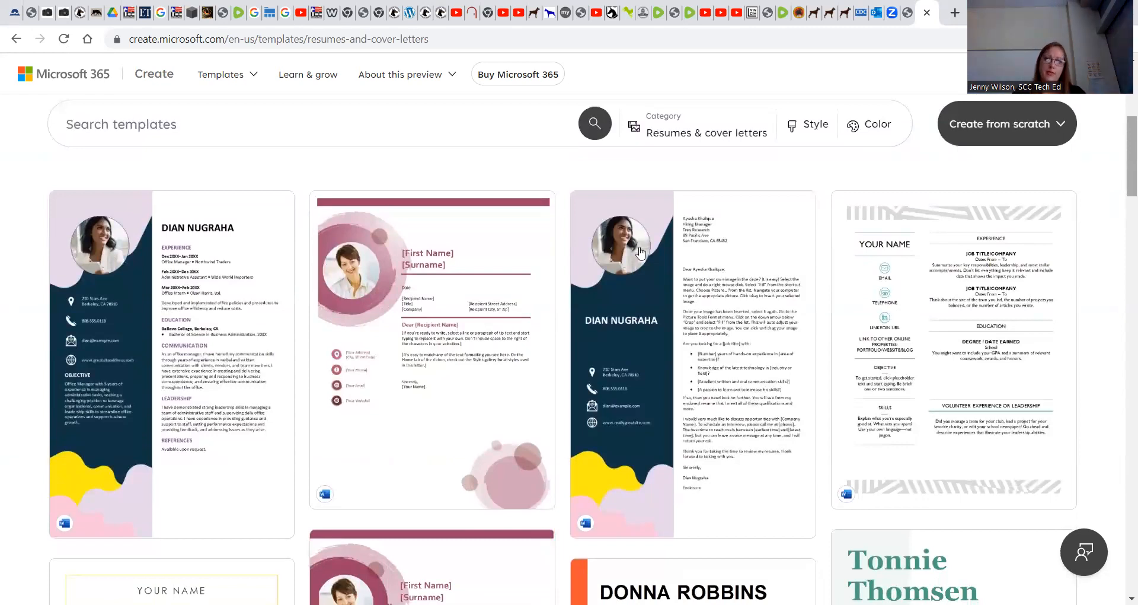
mouse_move(640, 254)
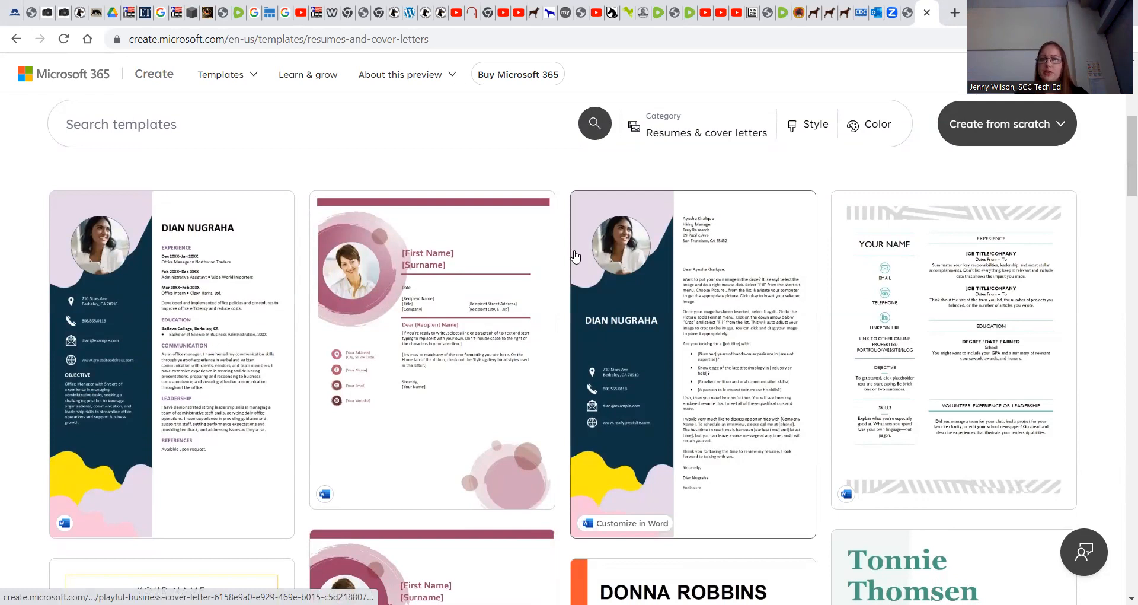
mouse_move(1036, 296)
drag(1125, 161, 1123, 199)
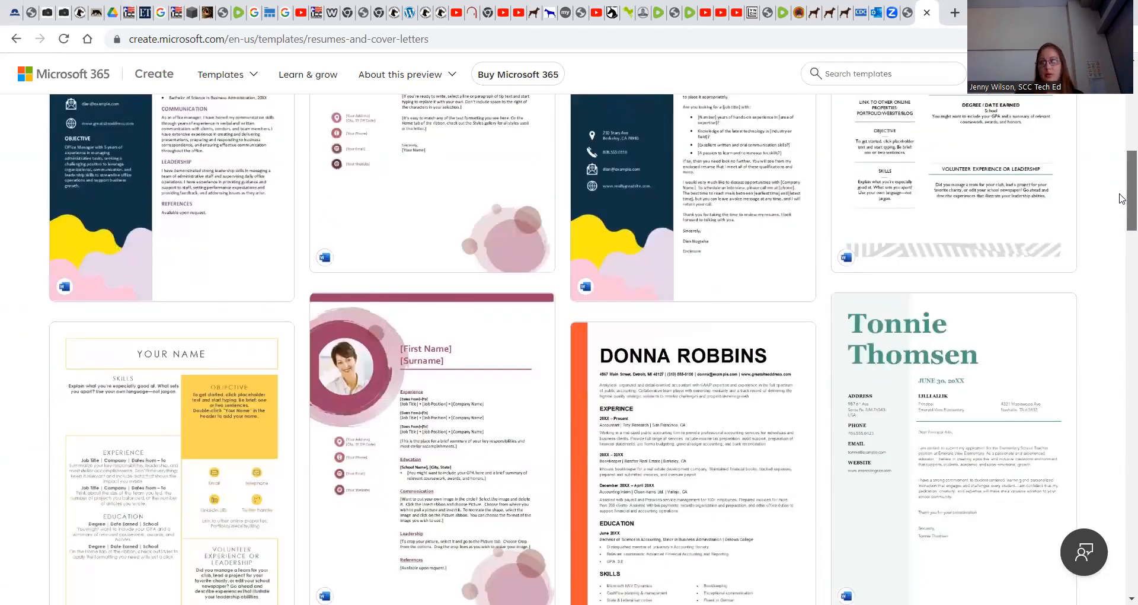
drag(1123, 198, 1122, 262)
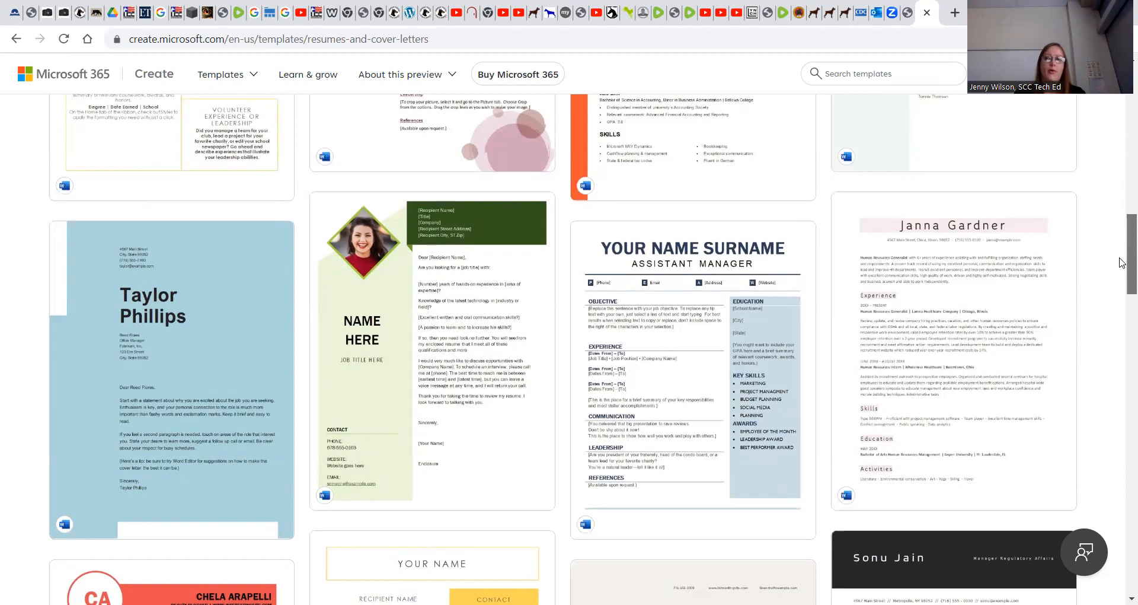
scroll(1122, 262, down, 1)
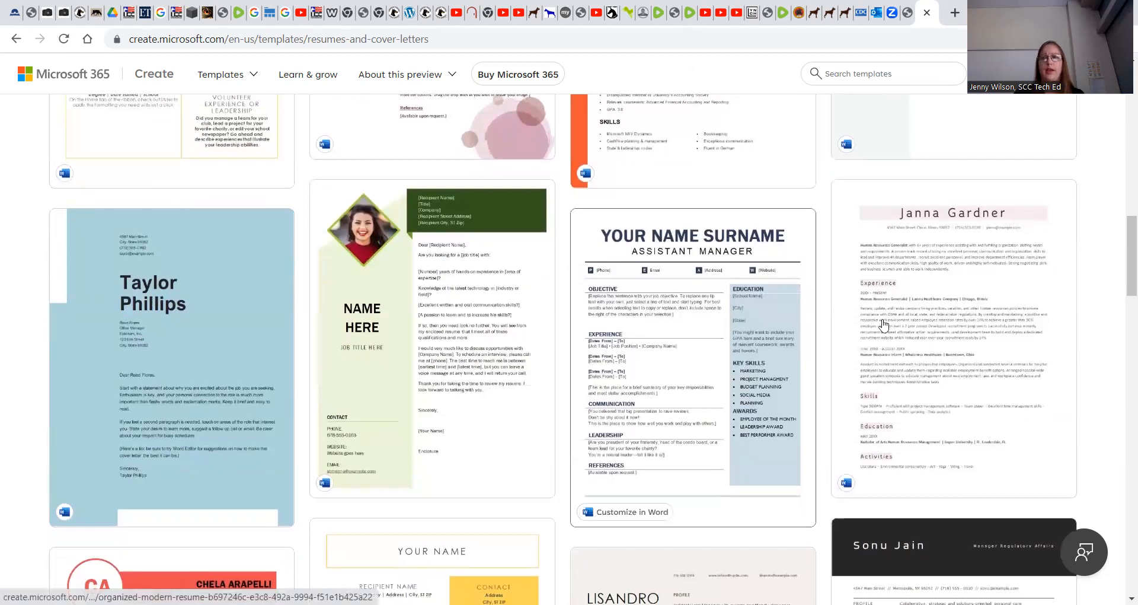
drag(1128, 264, 1122, 518)
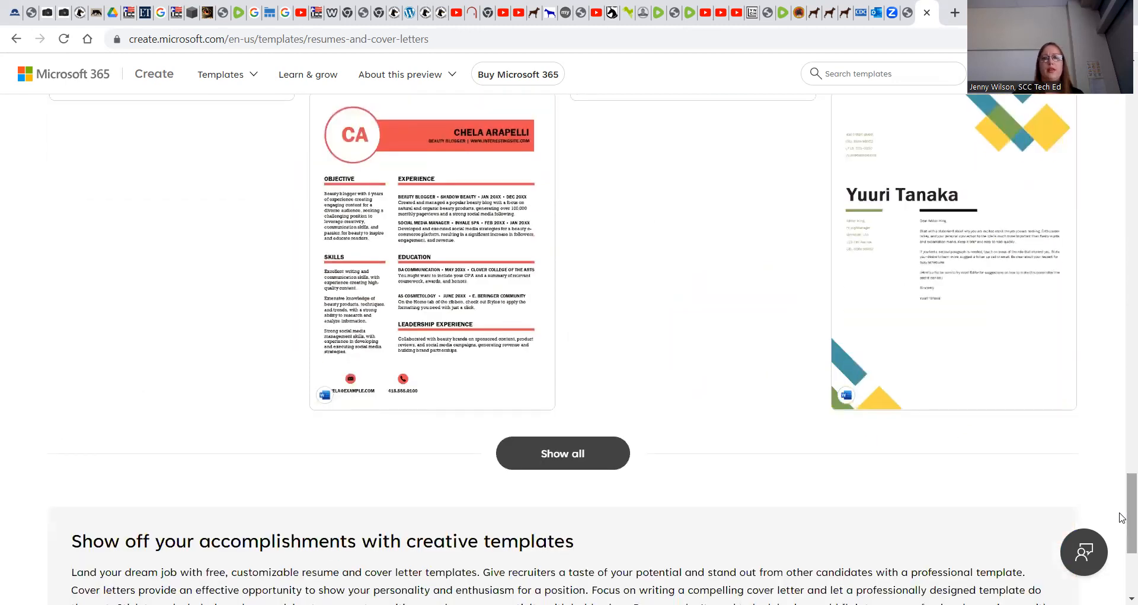
click(593, 453)
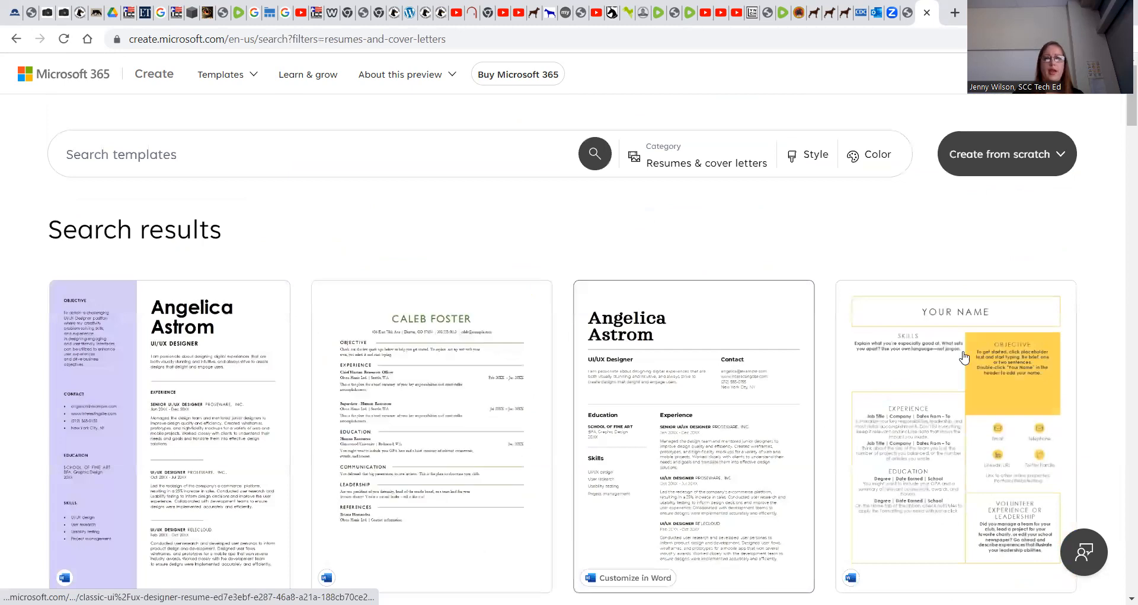
- Open the ATS basic HR resume template from the search results and download it
mouse_move(1122, 124)
mouse_down()
mouse_move(1121, 284)
mouse_move(1123, 124)
mouse_up()
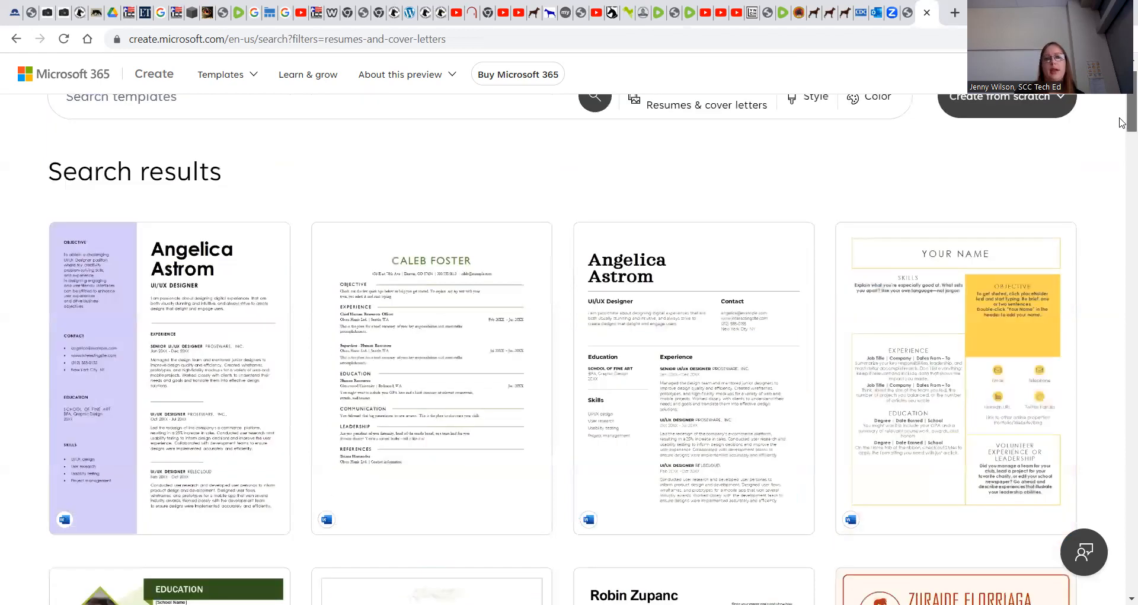
mouse_move(424, 425)
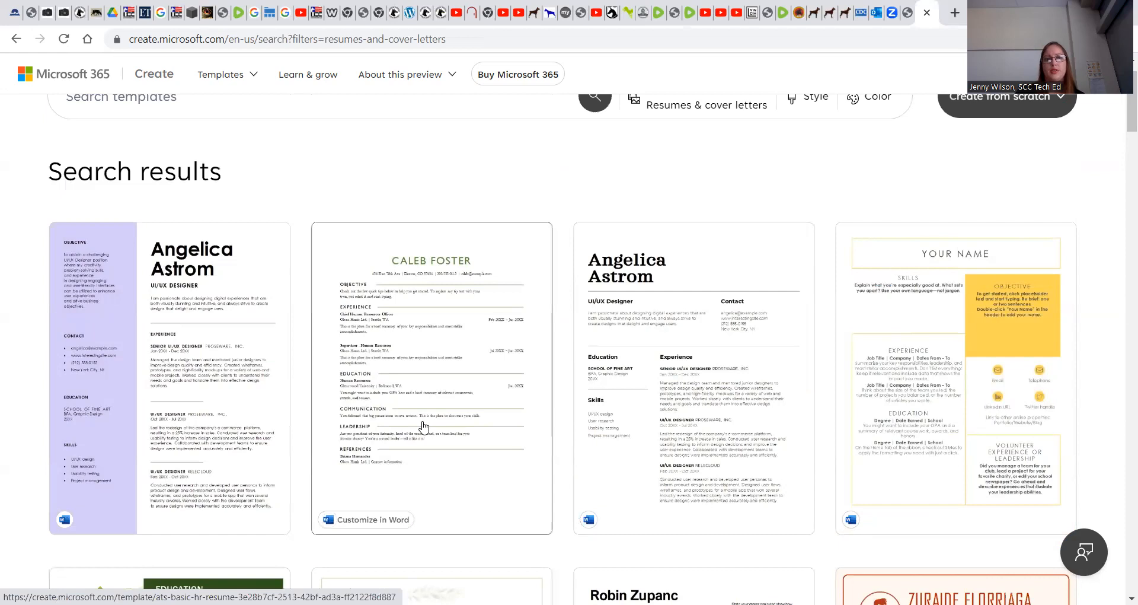
click(423, 426)
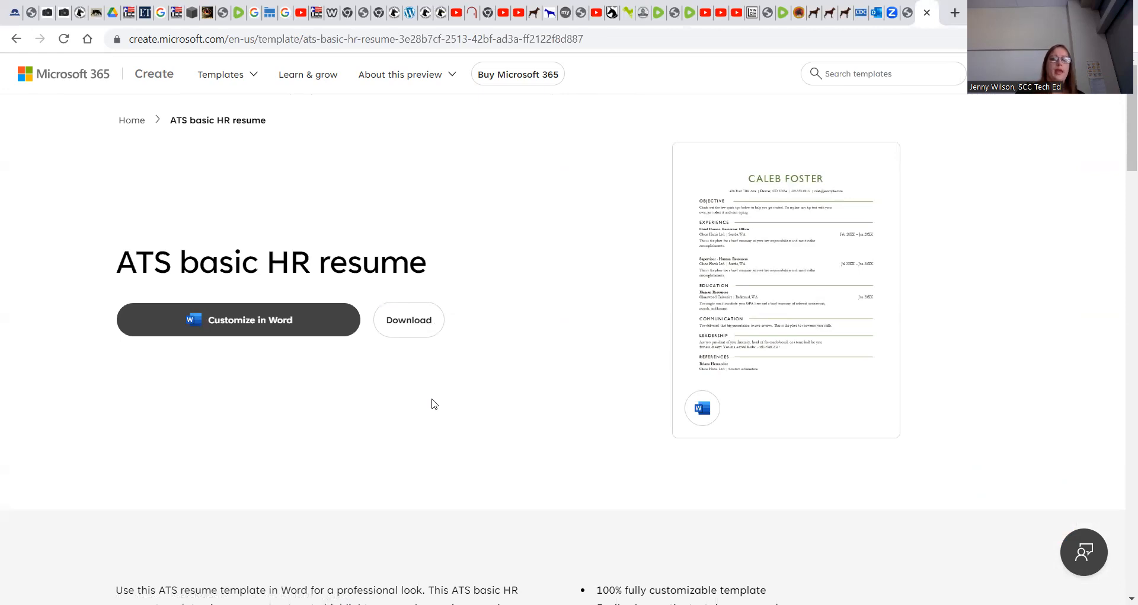
click(426, 324)
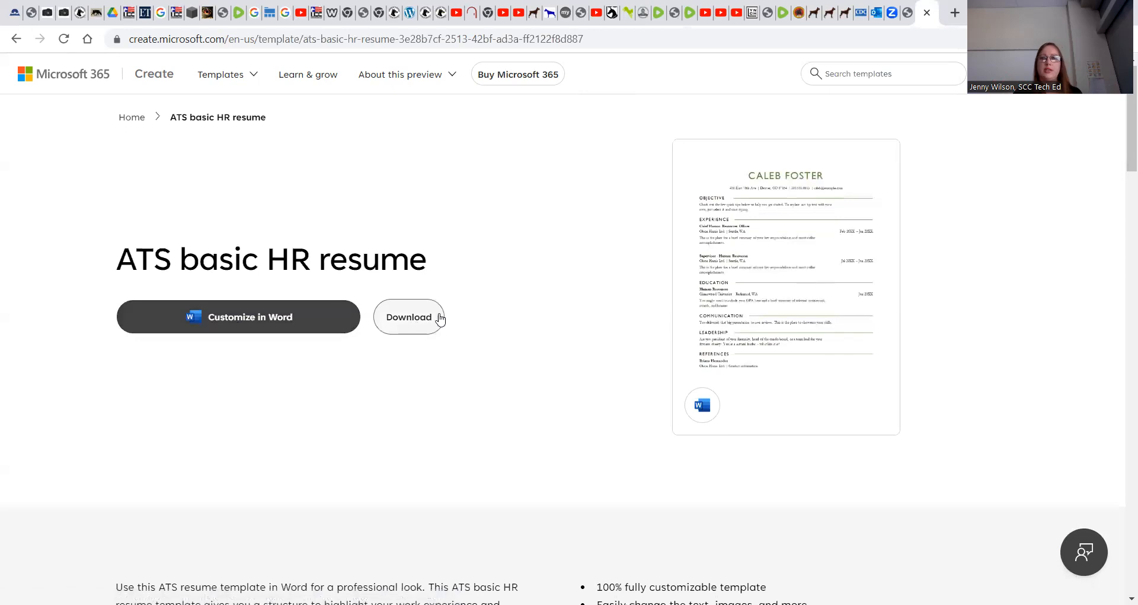
scroll(468, 296, down, 1)
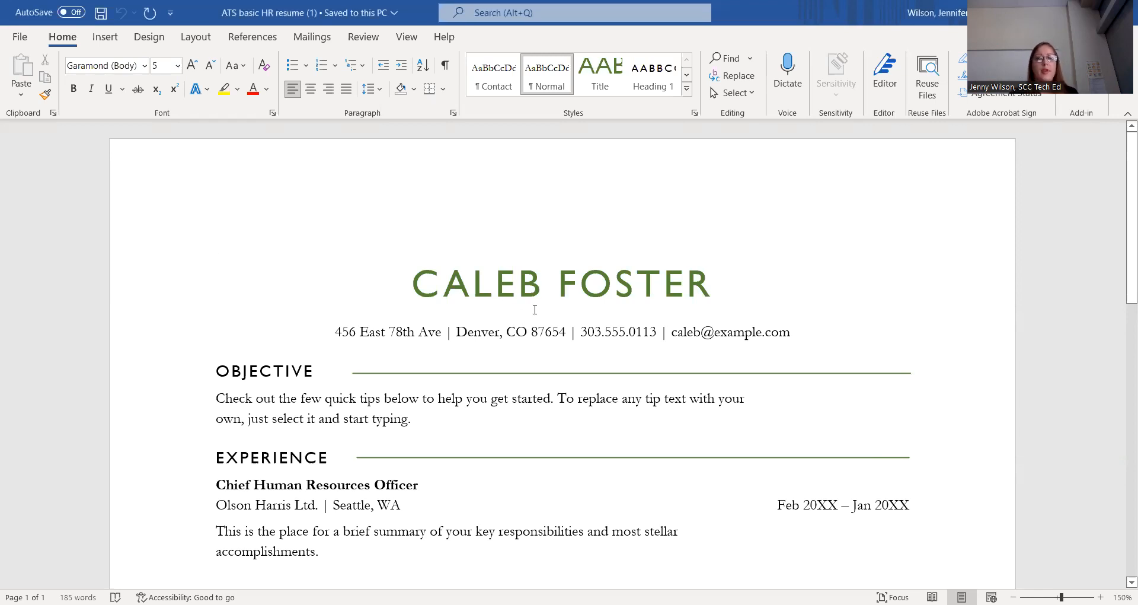
- In the downloaded resume in Word, replace the placeholder name and street address with the applicant's own name and street address
triple_click(535, 289)
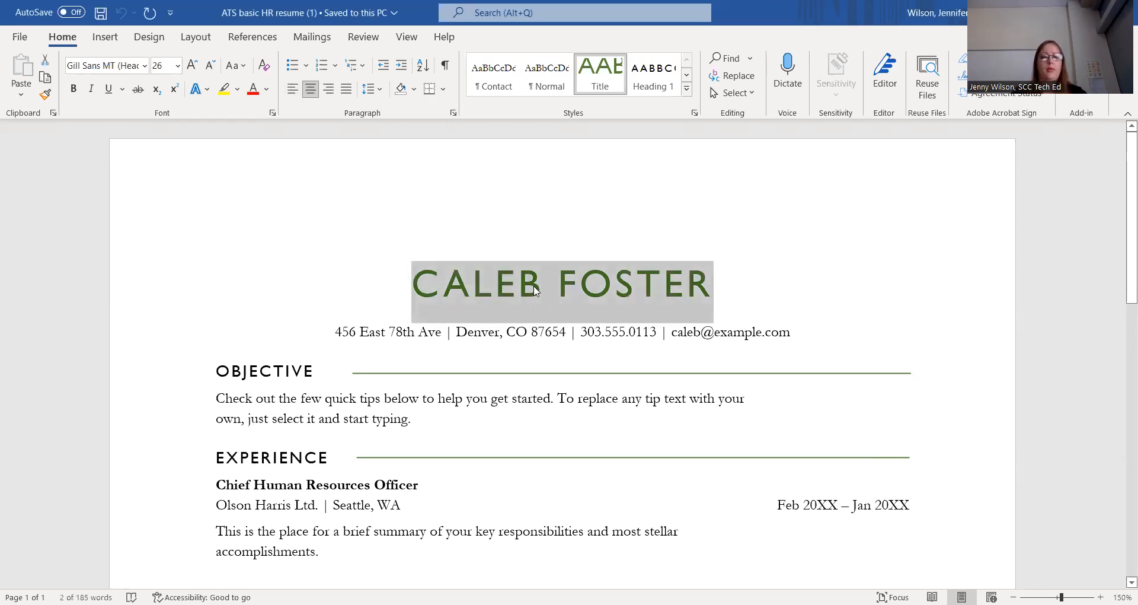
text(JENNY WILSON)
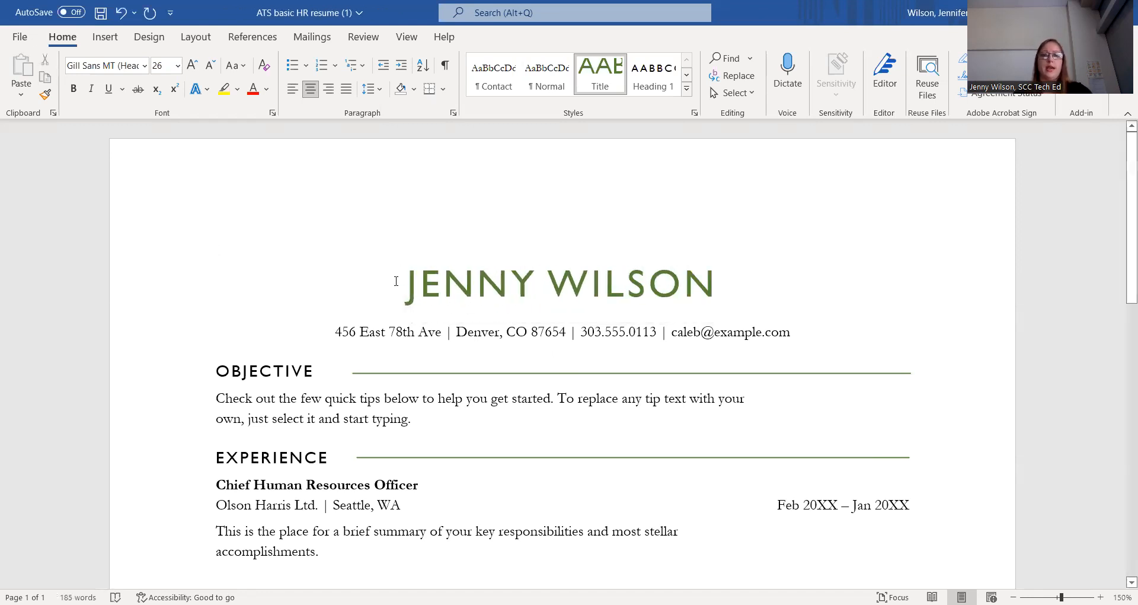
click(339, 332)
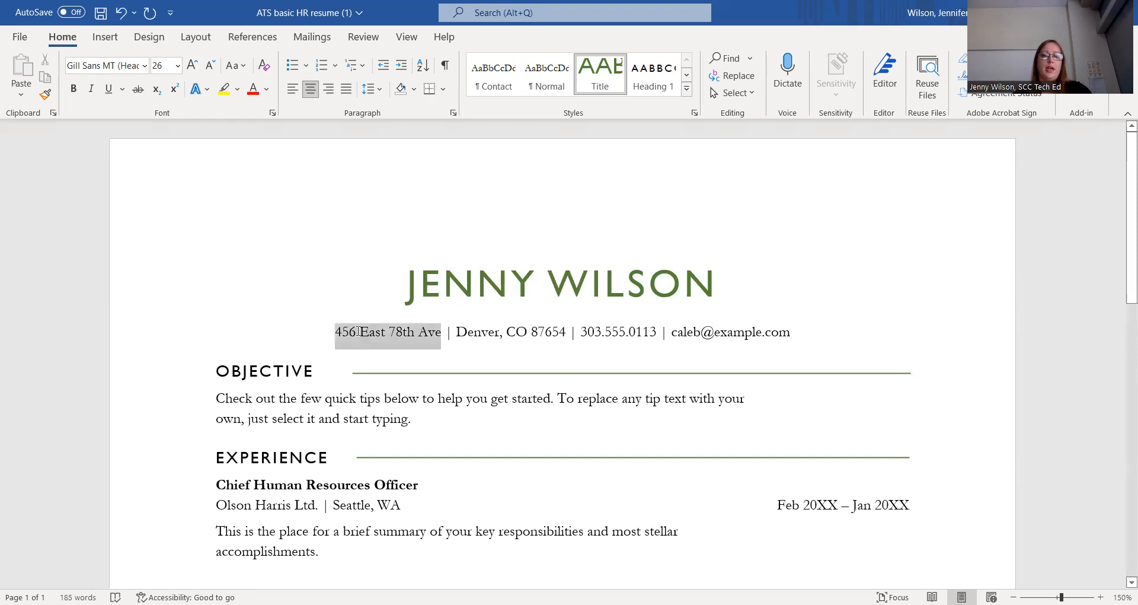
text(123)
text( Maple Str)
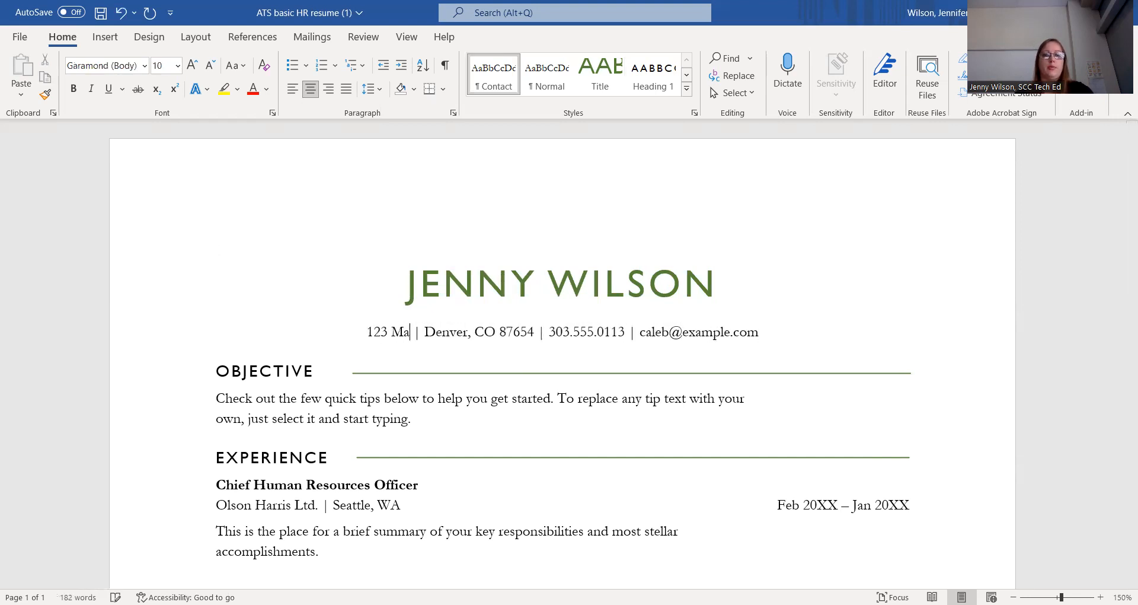
text(eet)
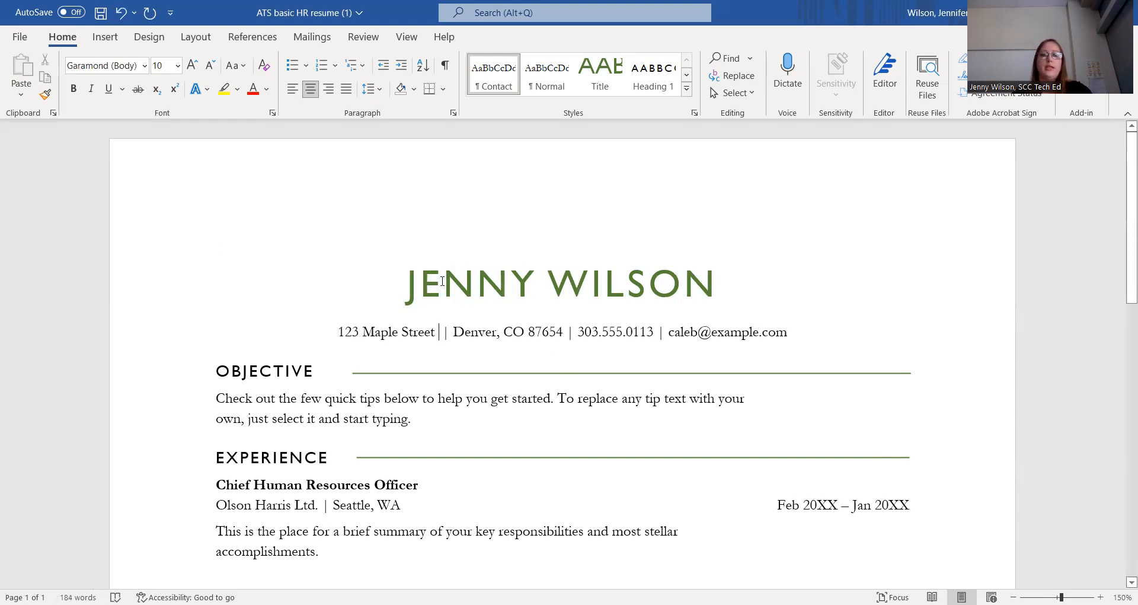
- Change the short first name in the resume title to the applicant's full first name
click(535, 276)
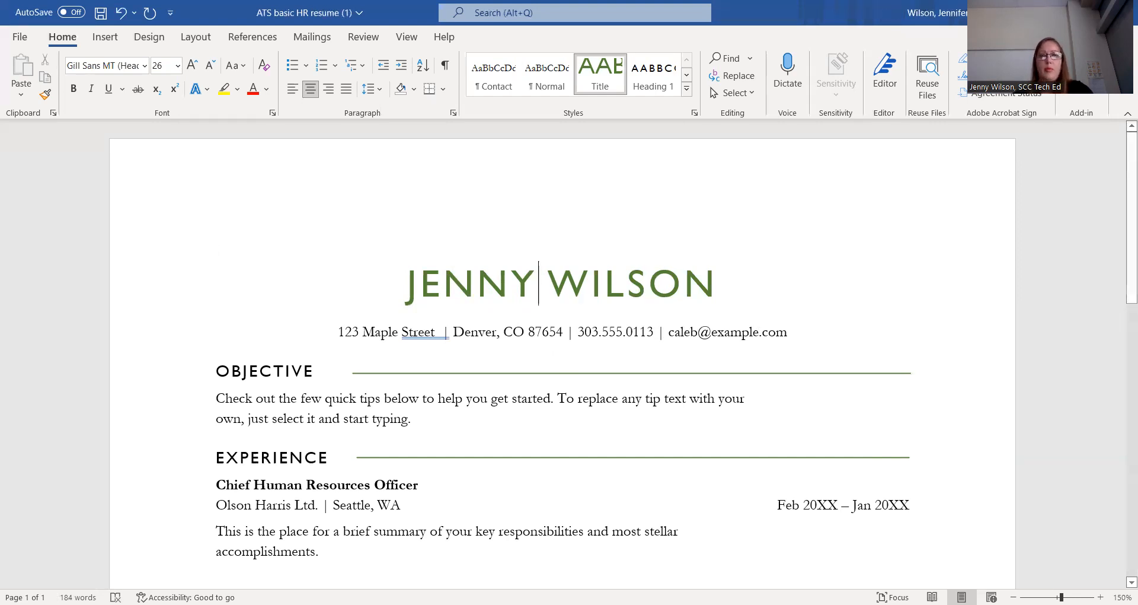
key(BackSpace)
text(IFER)
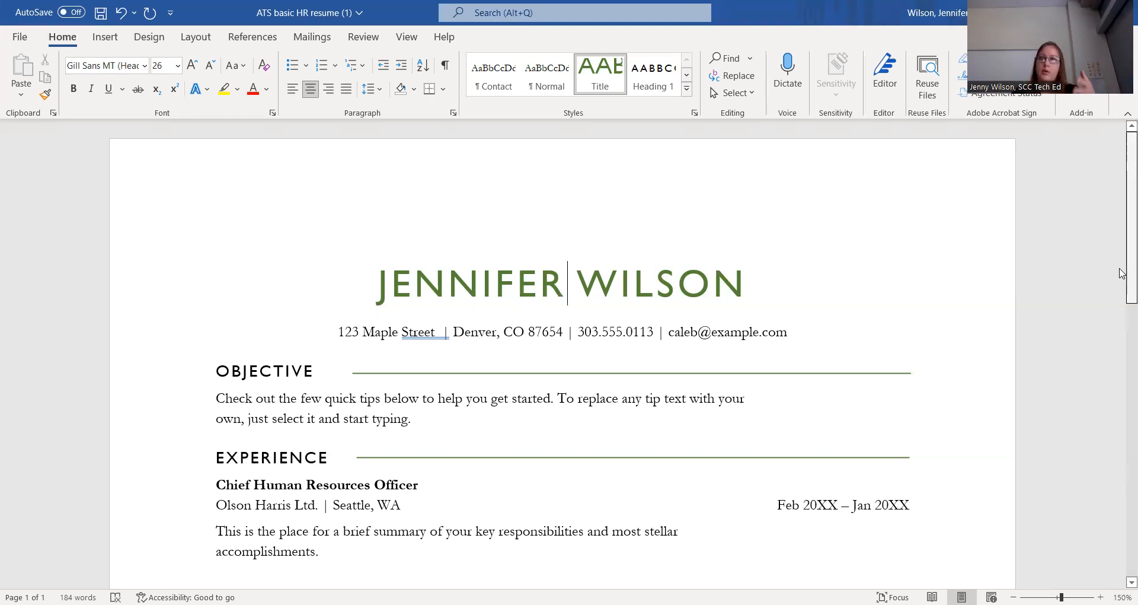
- Replace the Experience heading above the Chief Human Resources Officer entry with EDUCATION
drag(1123, 272, 1122, 309)
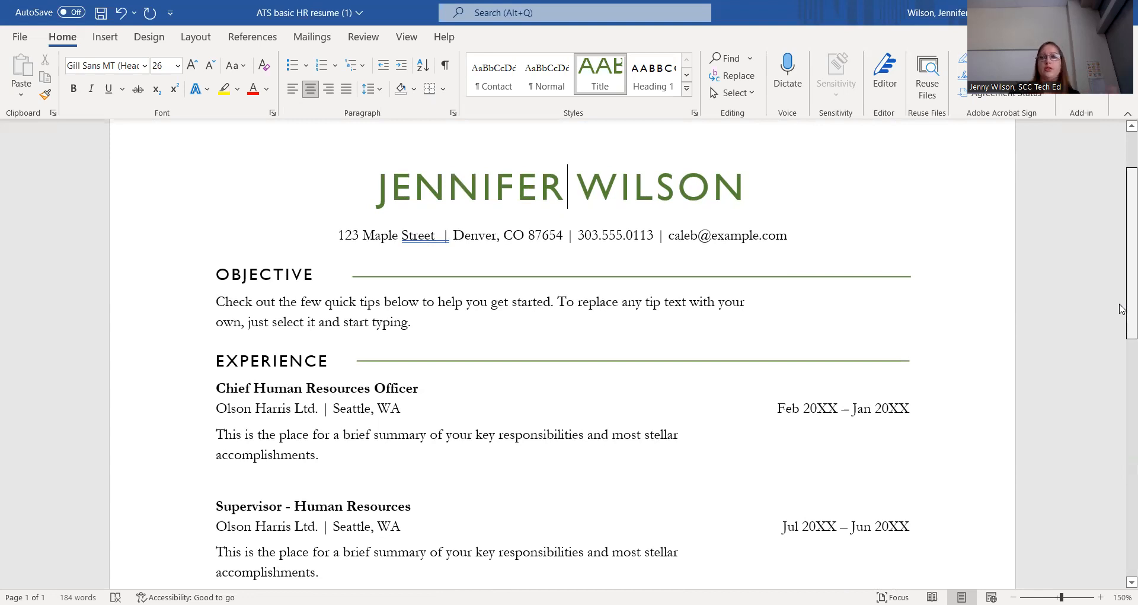
scroll(1123, 308, down, 2)
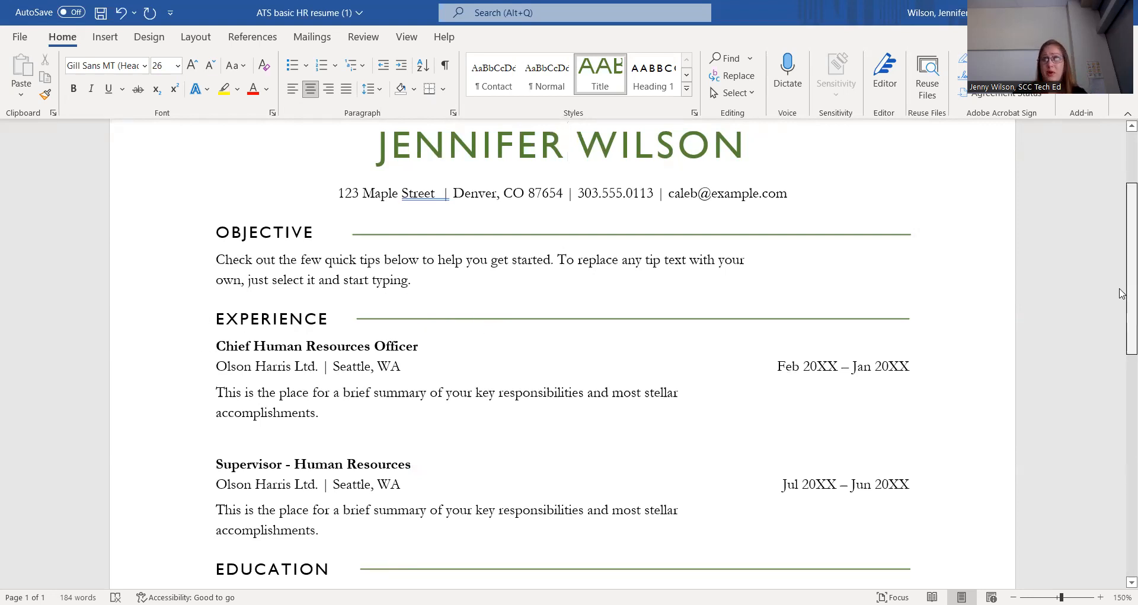
scroll(1121, 325, down, 2)
scroll(1122, 325, down, 1)
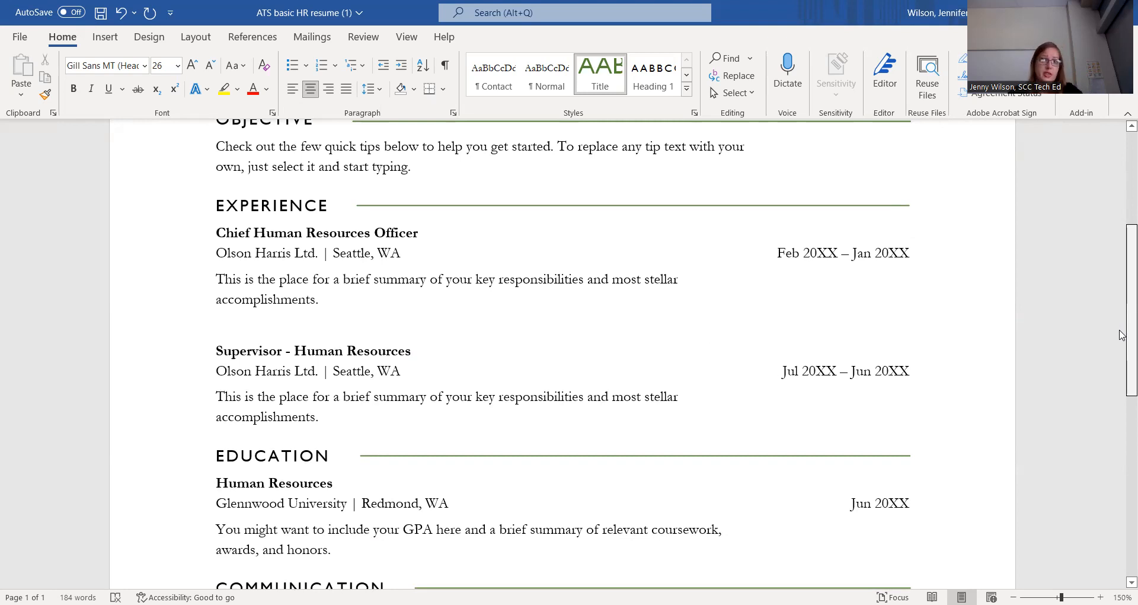
scroll(1122, 335, down, 1)
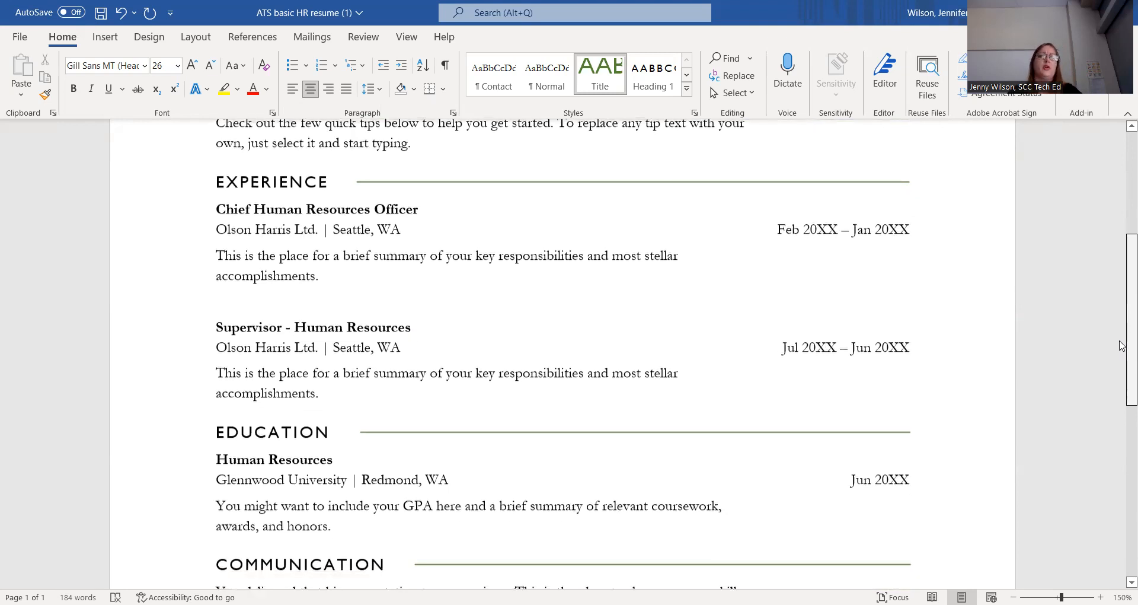
drag(1122, 343, 1122, 347)
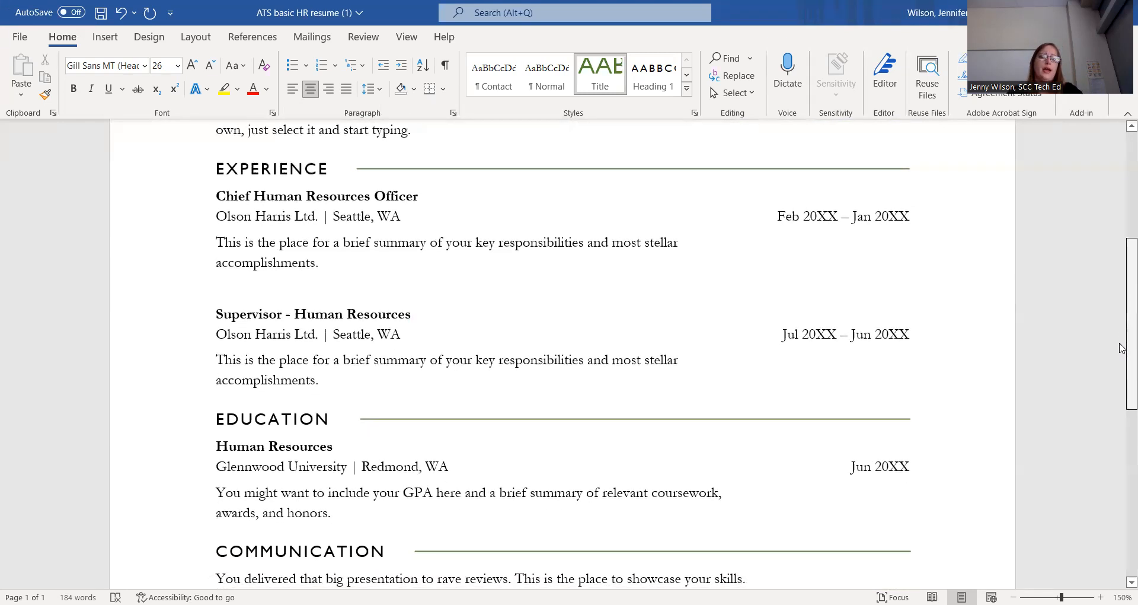
scroll(1122, 349, down, 1)
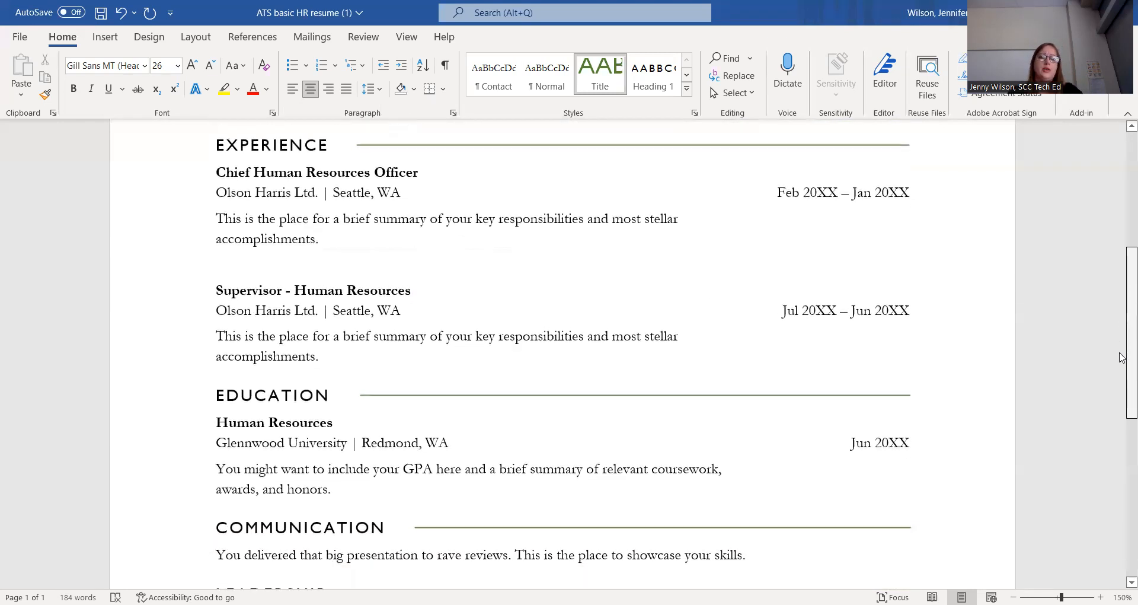
double_click(265, 398)
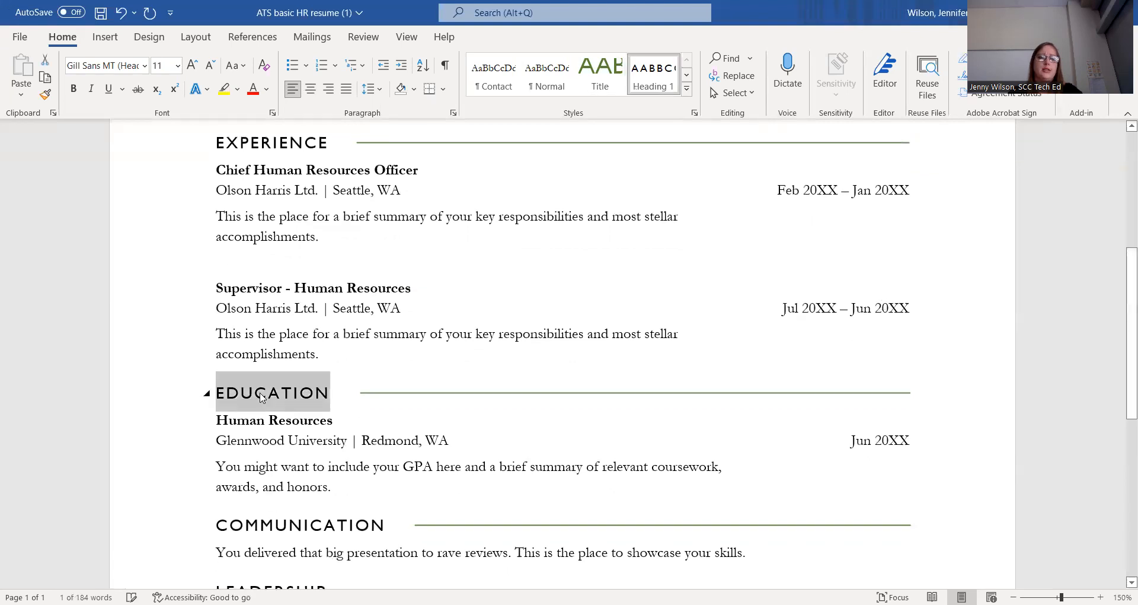
double_click(221, 147)
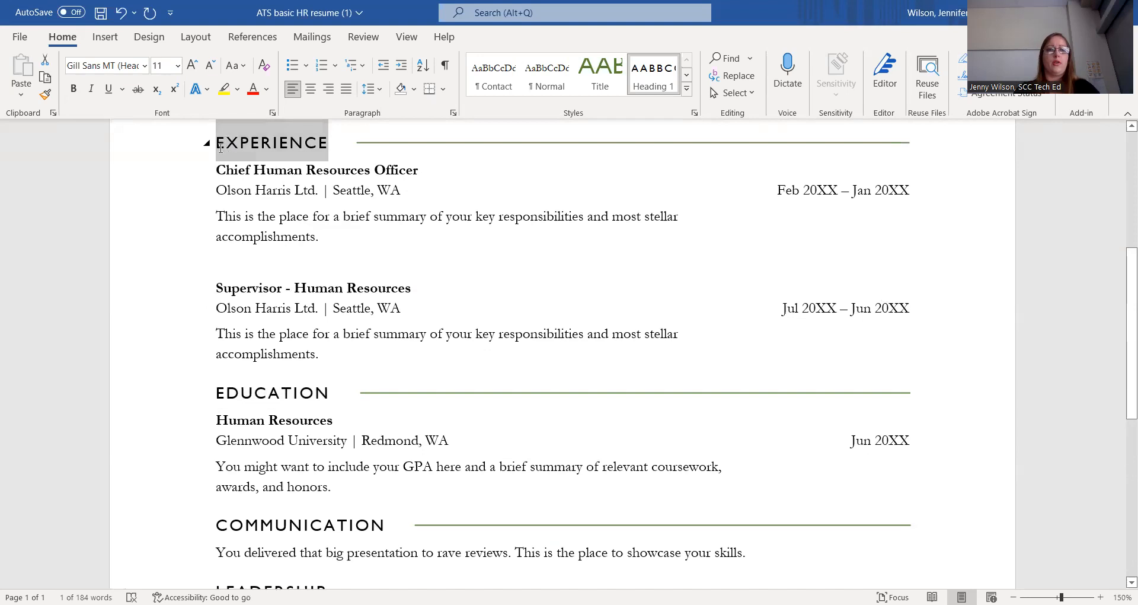
text(EDUC)
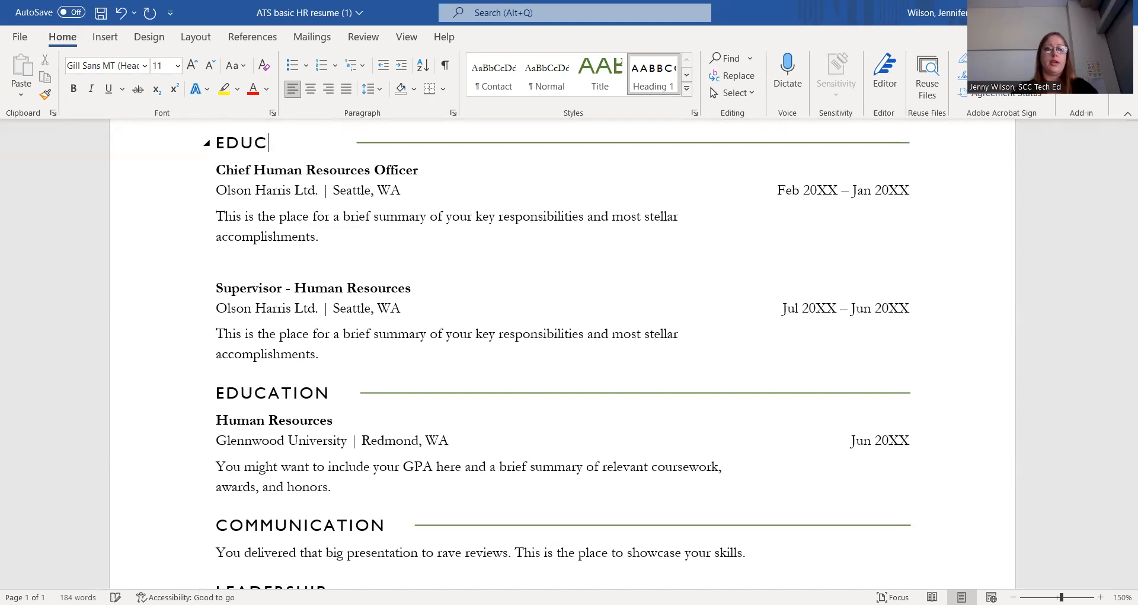
text(ATION)
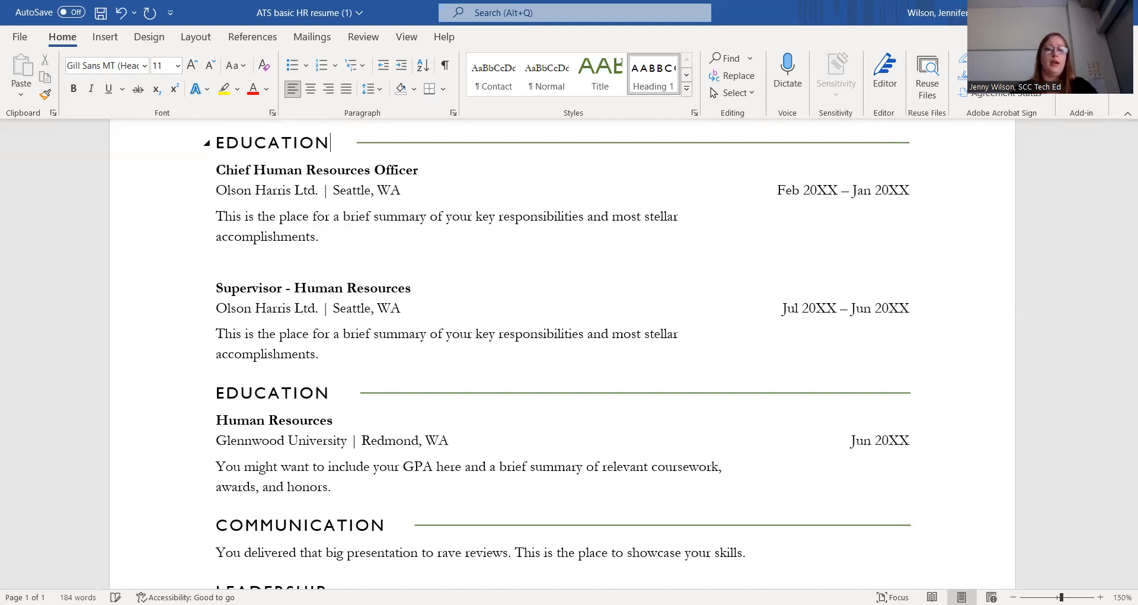
- Replace the Education heading above the Human Resources entry with EXPERIENCE
double_click(278, 399)
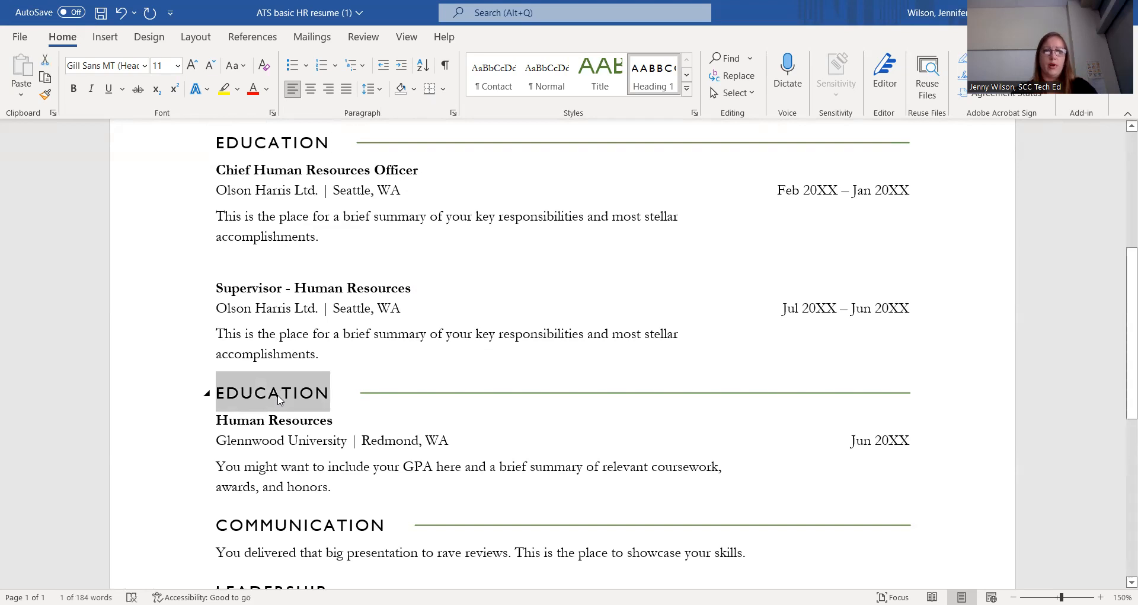
text(EX)
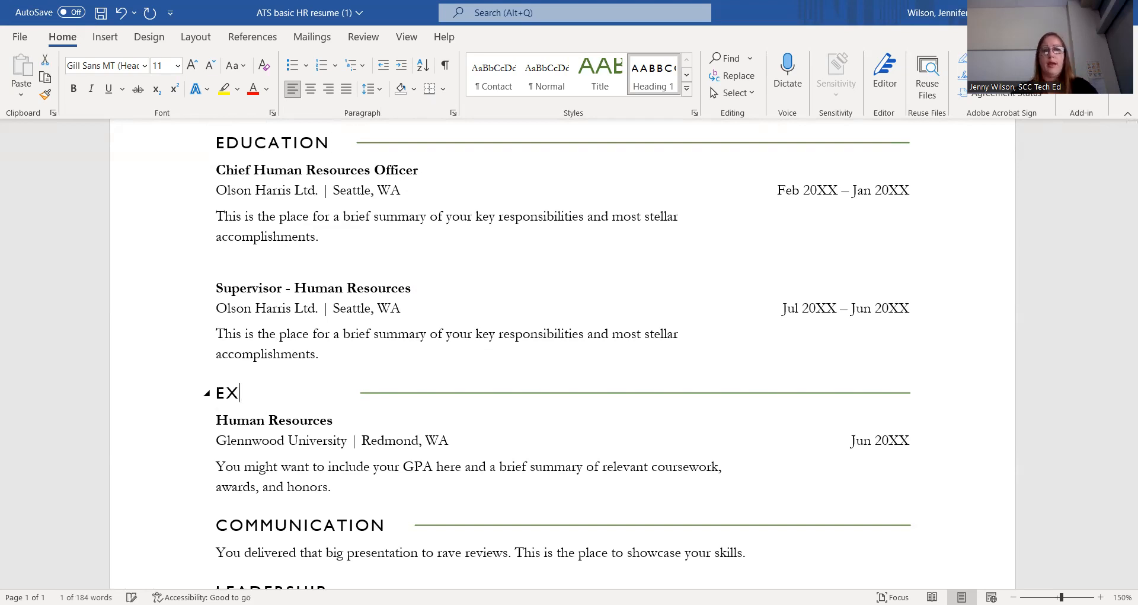
text(PERIENCE)
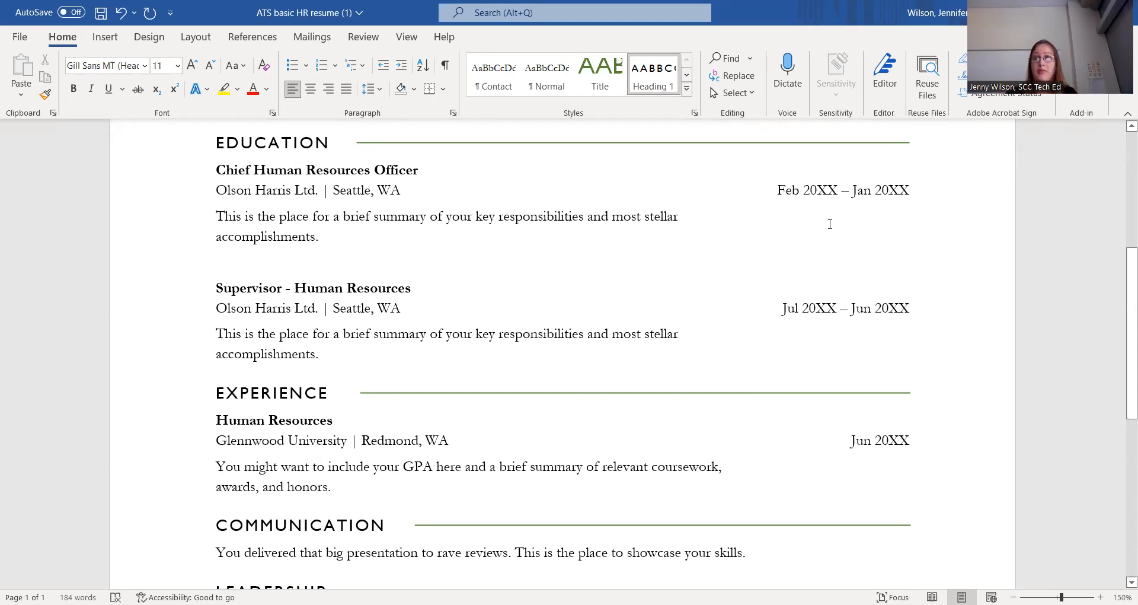
- Delete the Communication and Leadership heading texts from the lower part of the resume
drag(1122, 313, 1123, 247)
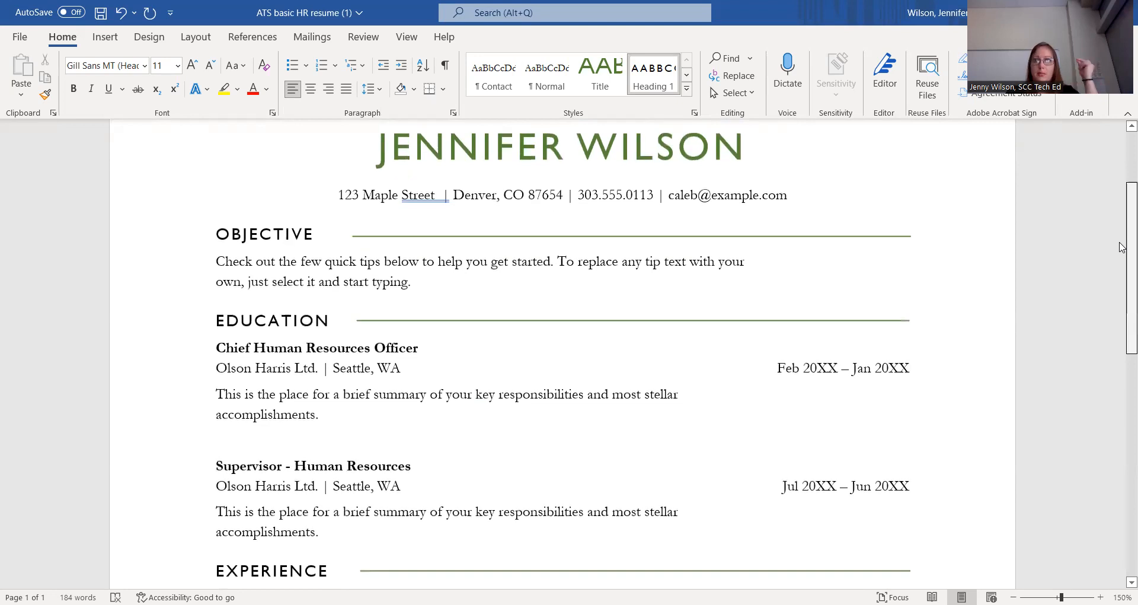
drag(1122, 247, 1123, 253)
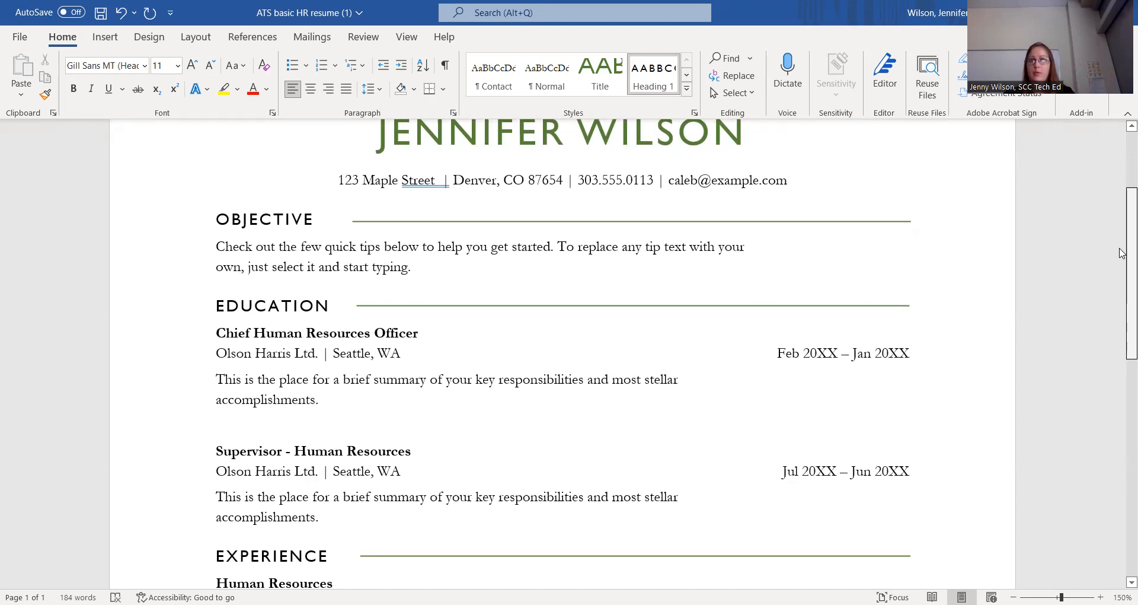
scroll(1122, 253, down, 1)
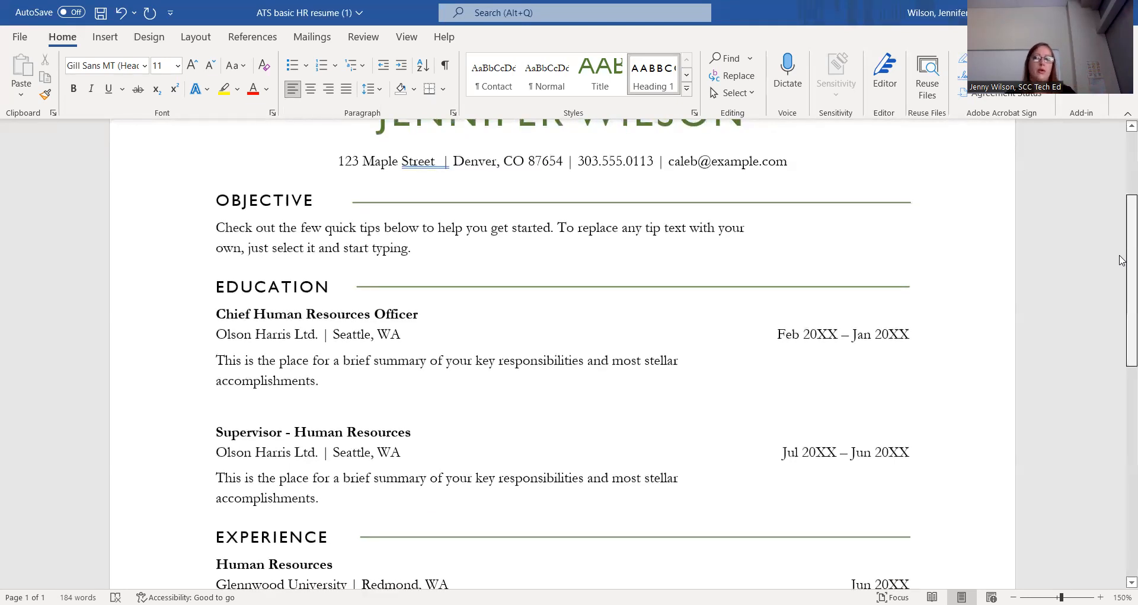
scroll(1123, 259, down, 2)
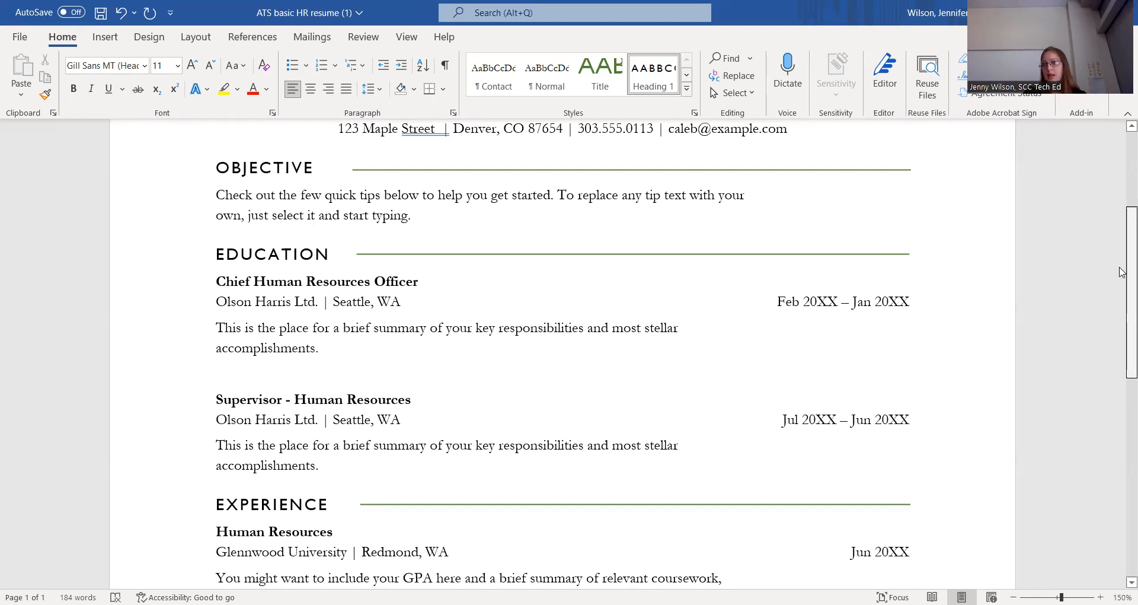
drag(1122, 271, 1117, 376)
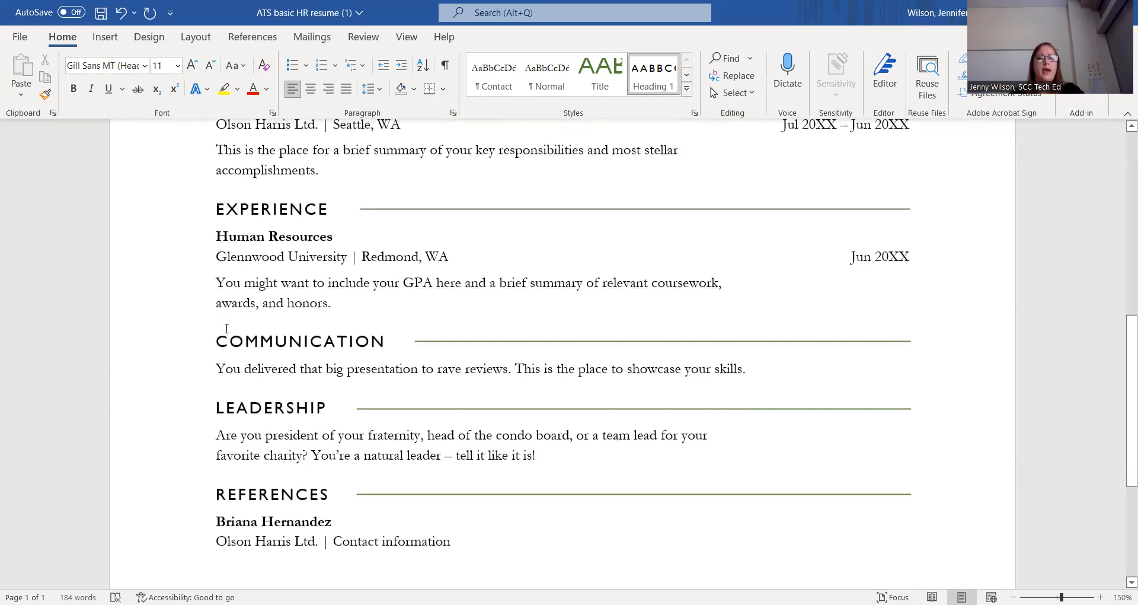
double_click(231, 346)
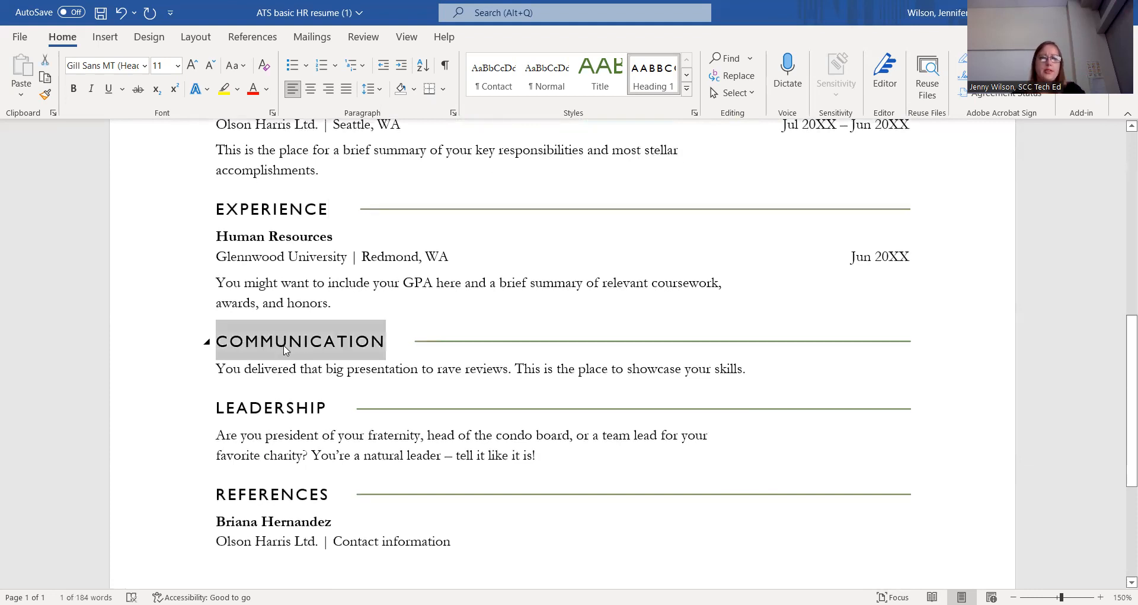
key(Delete)
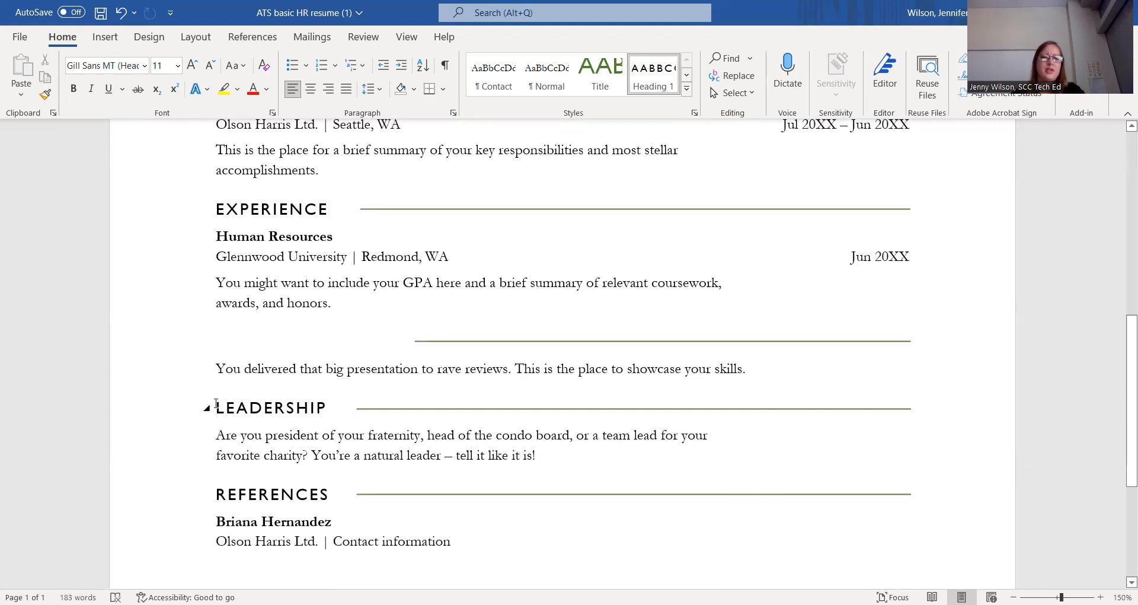
double_click(216, 407)
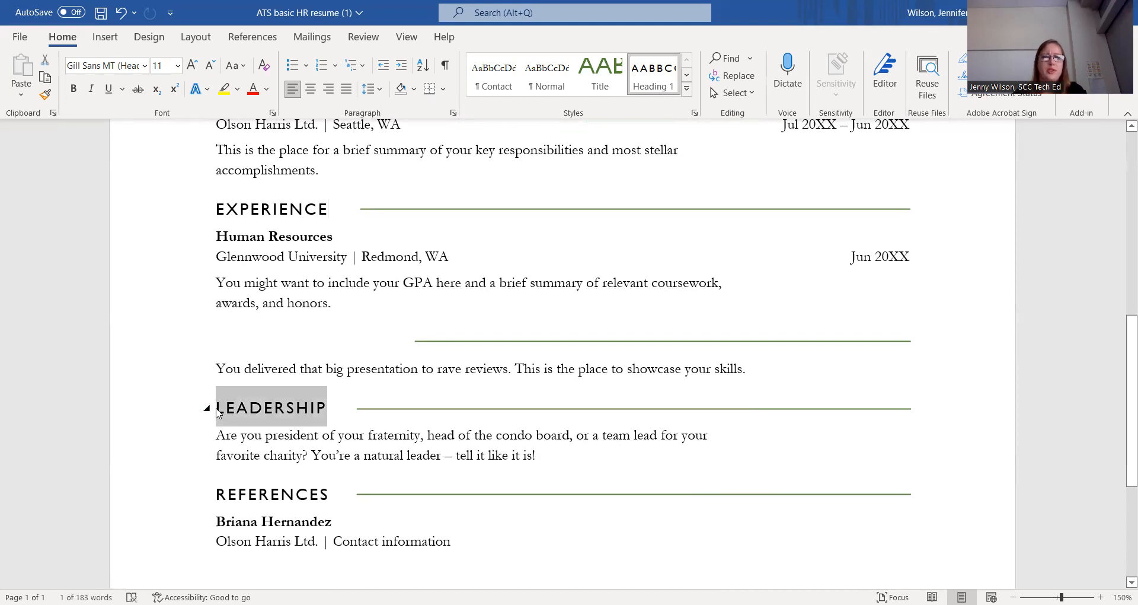
key(Delete)
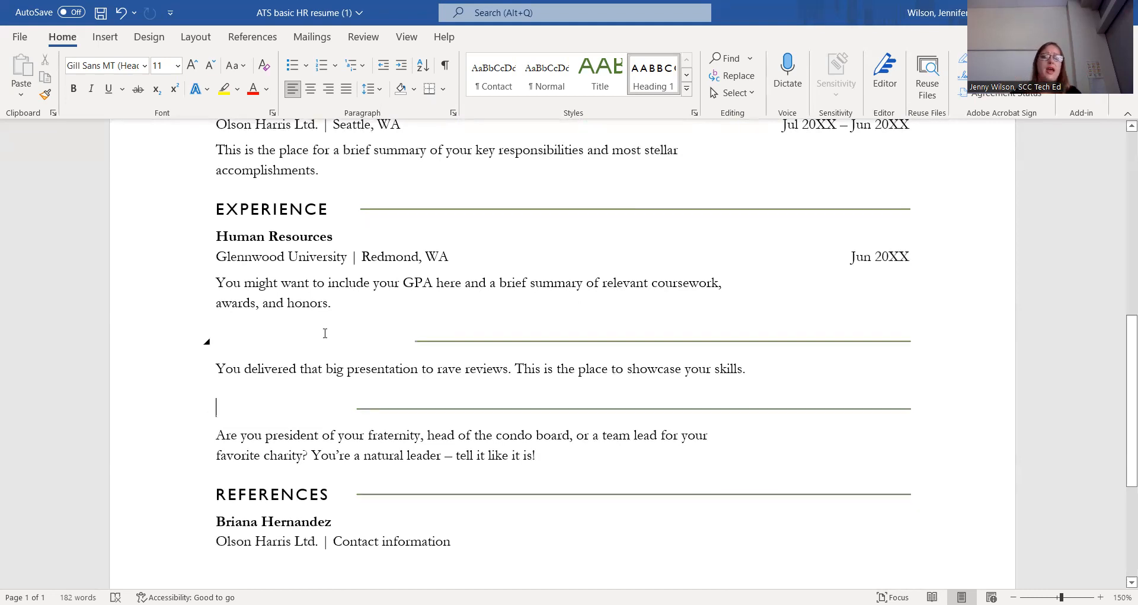
- Enter KEY SKILLS as the heading in the emptied line above the presentation placeholder text
click(308, 341)
text(KE)
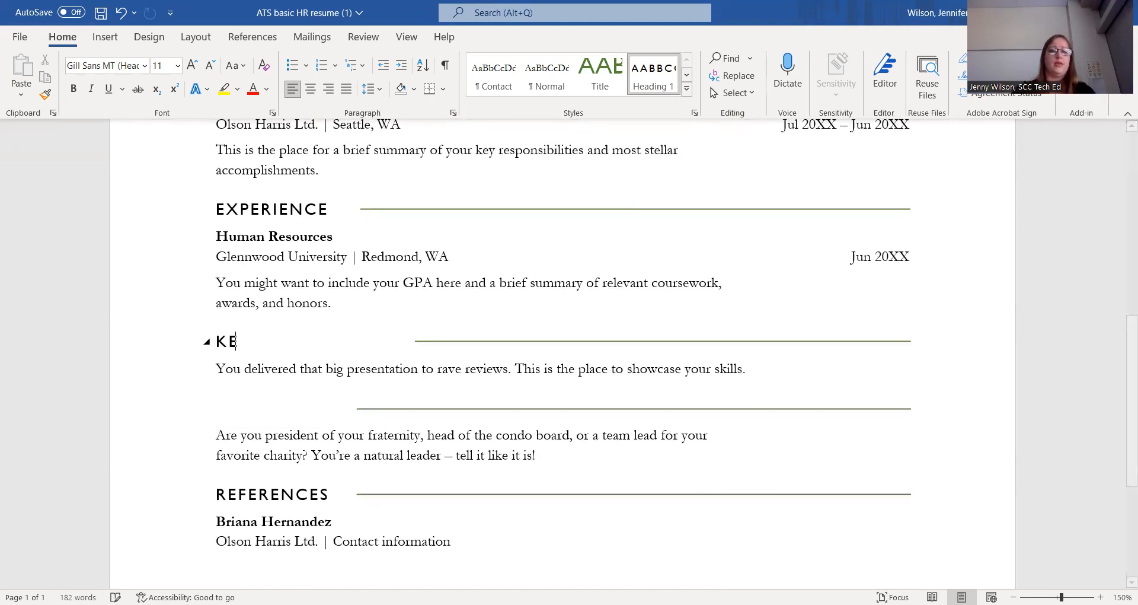
text(Y SKILLS)
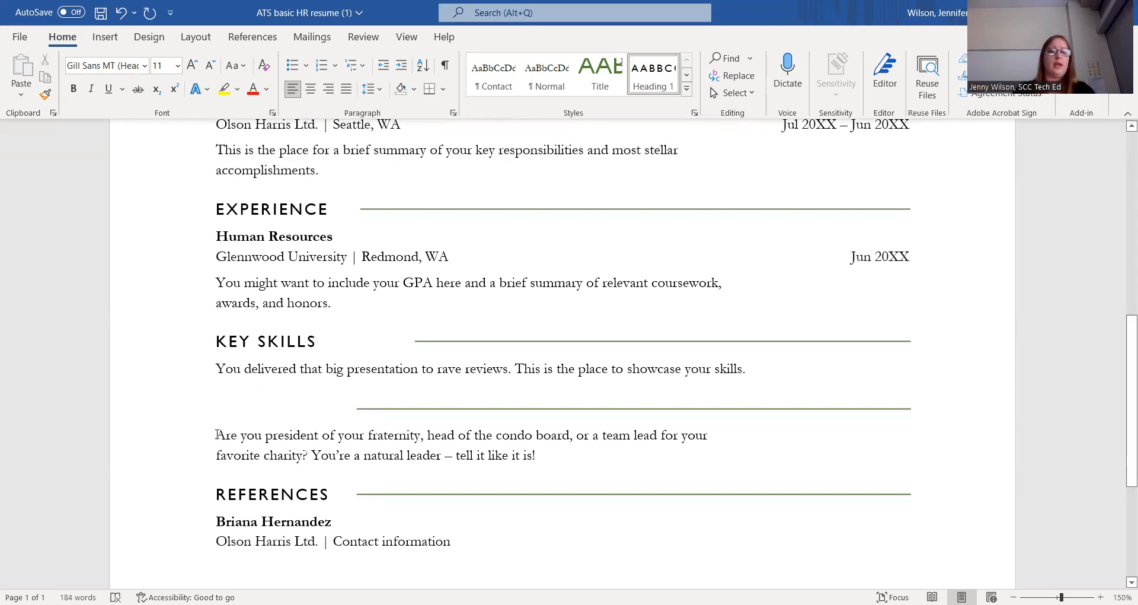
- Remove the empty former Leadership heading line and its placeholder paragraph, and add a blank line above References
click(358, 408)
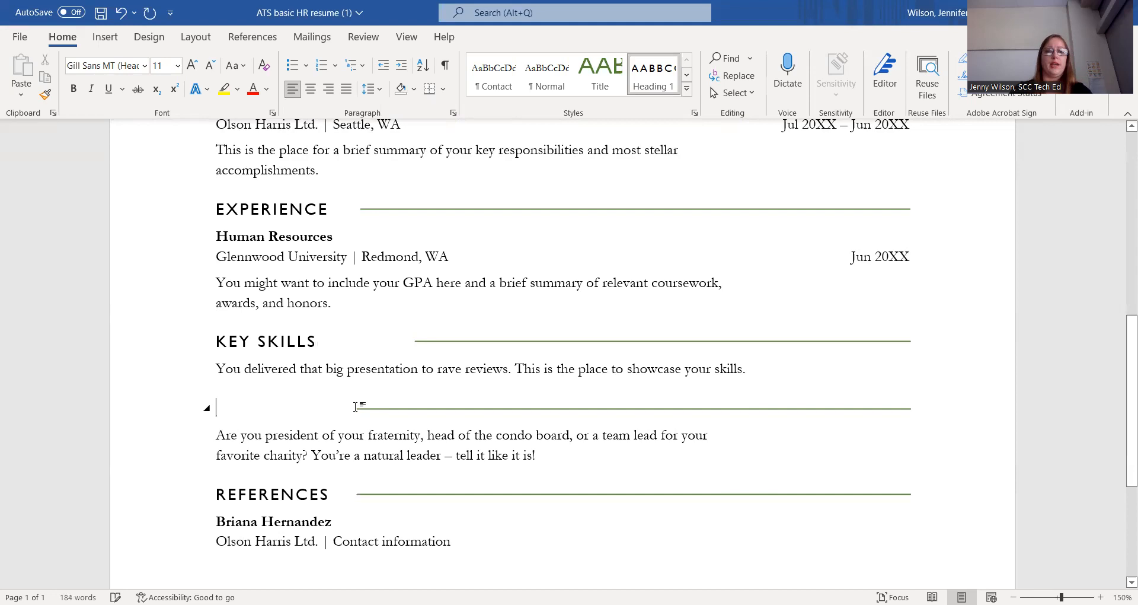
key(Delete)
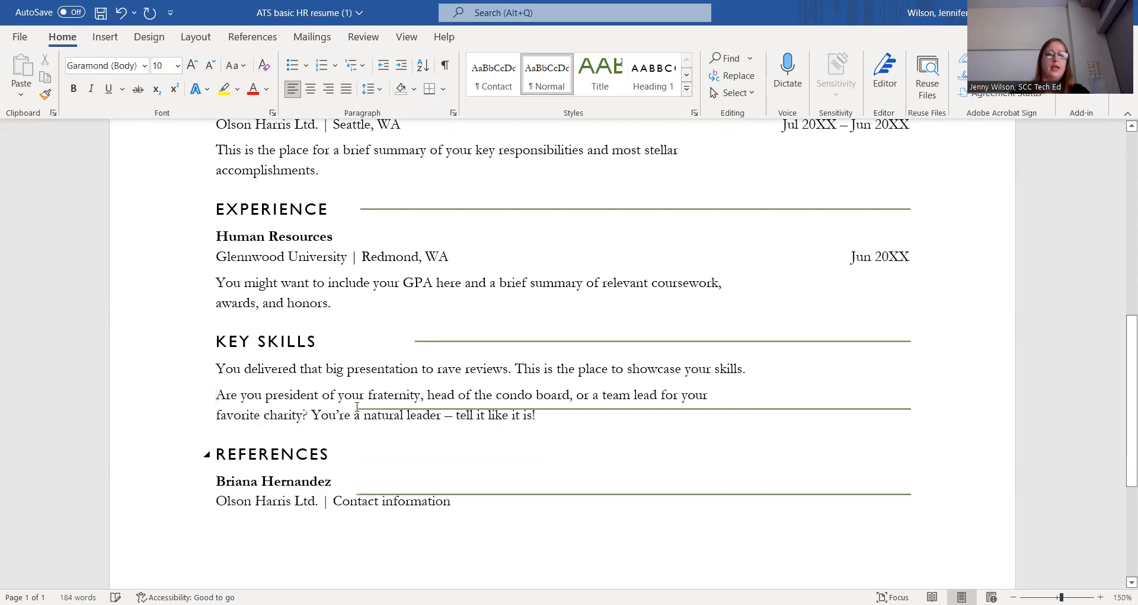
triple_click(358, 408)
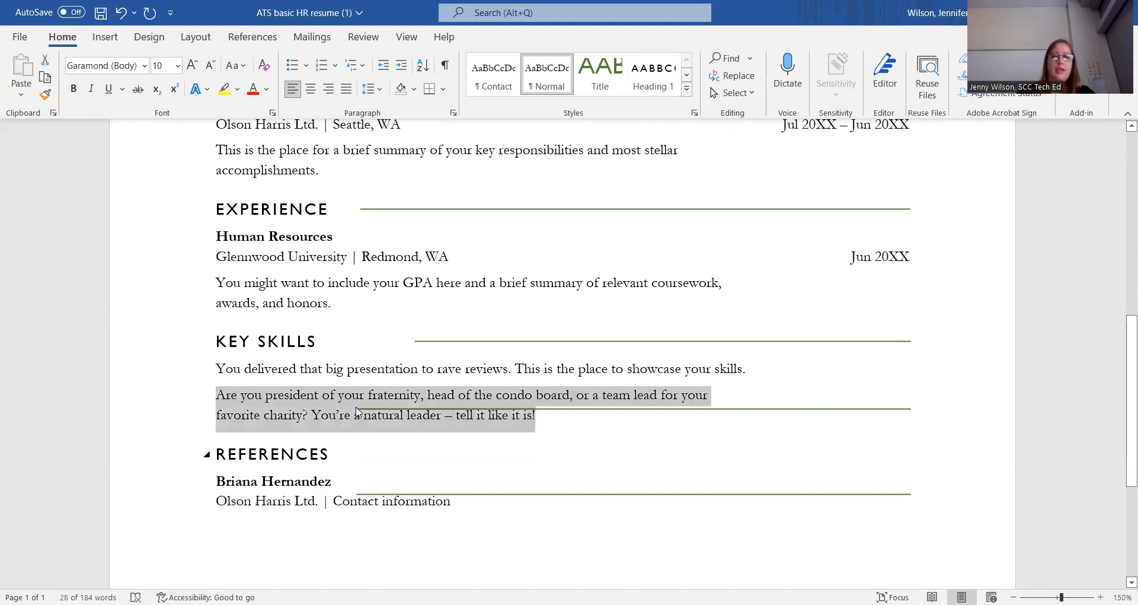
key(Delete)
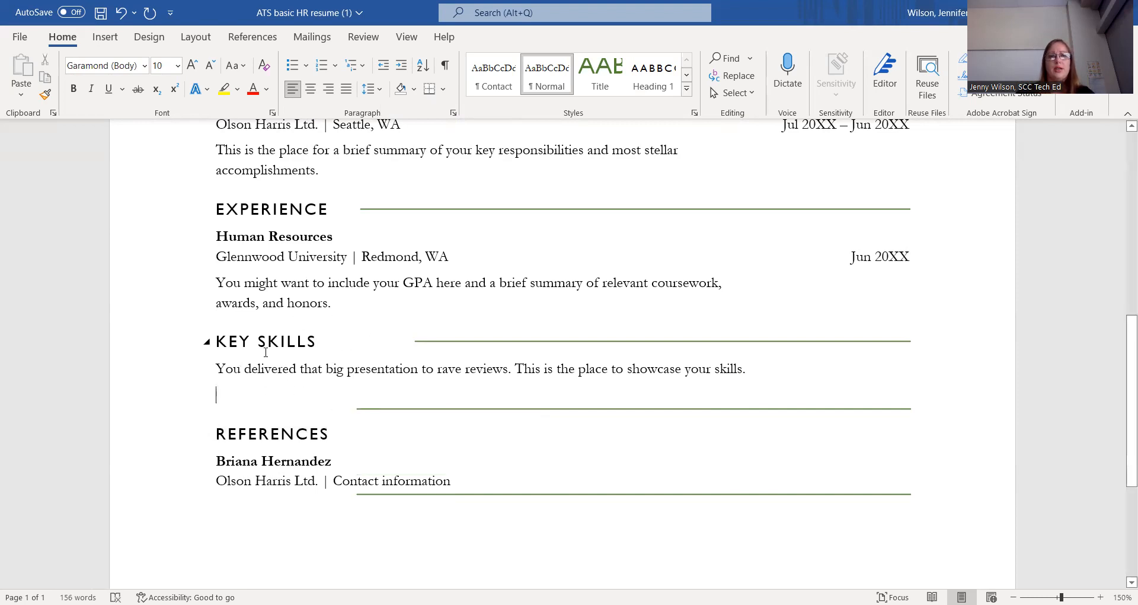
key(Return)
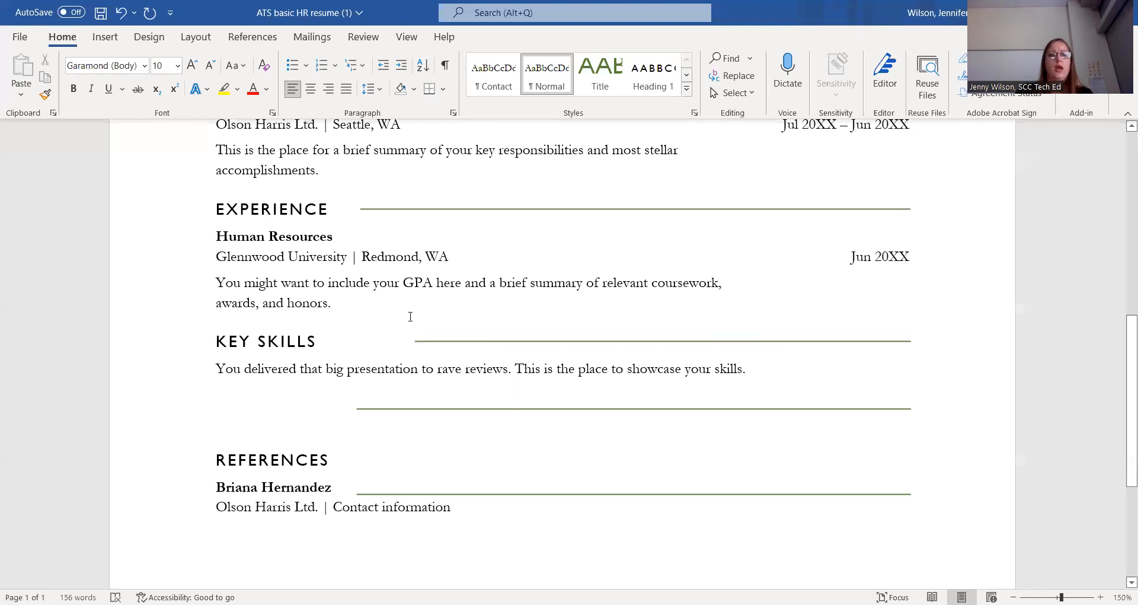
- Insert a blank line between the Experience placeholder description and the KEY SKILLS heading
triple_click(386, 302)
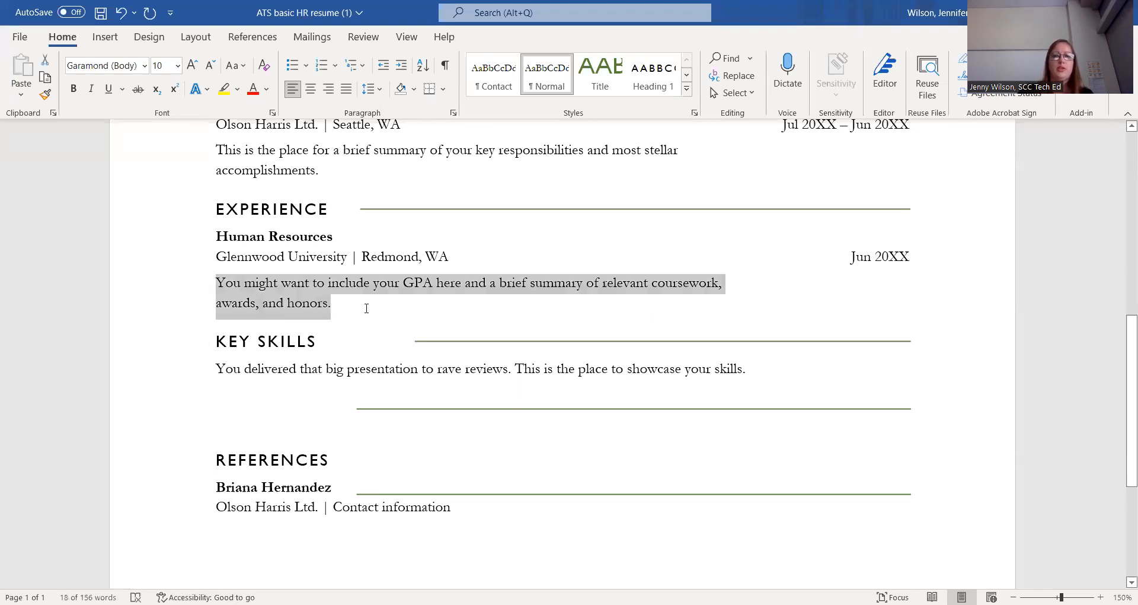
click(220, 338)
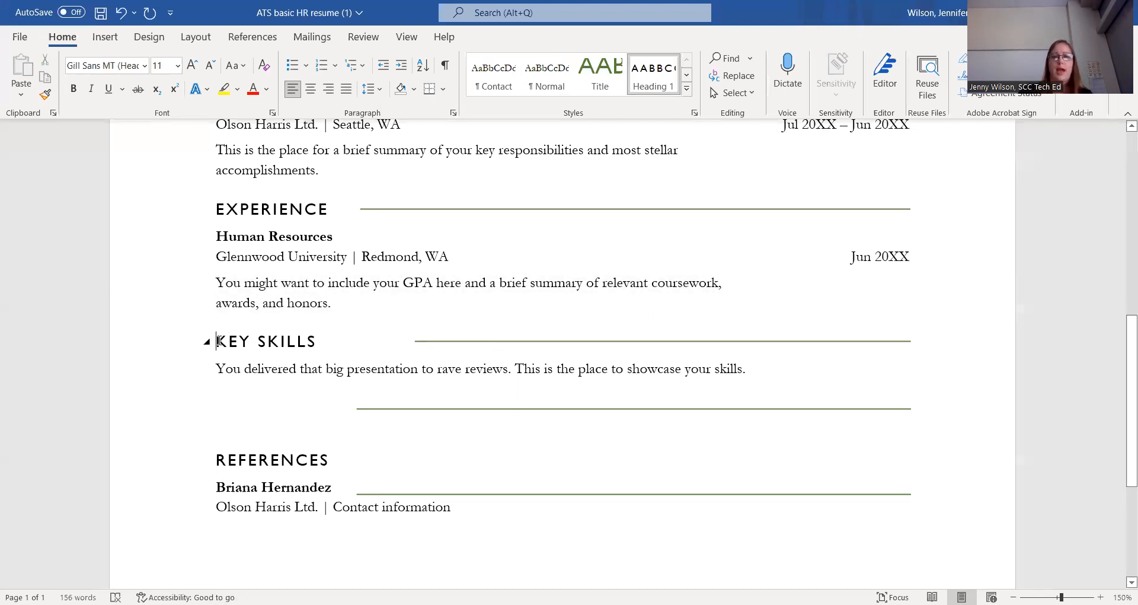
key(Return)
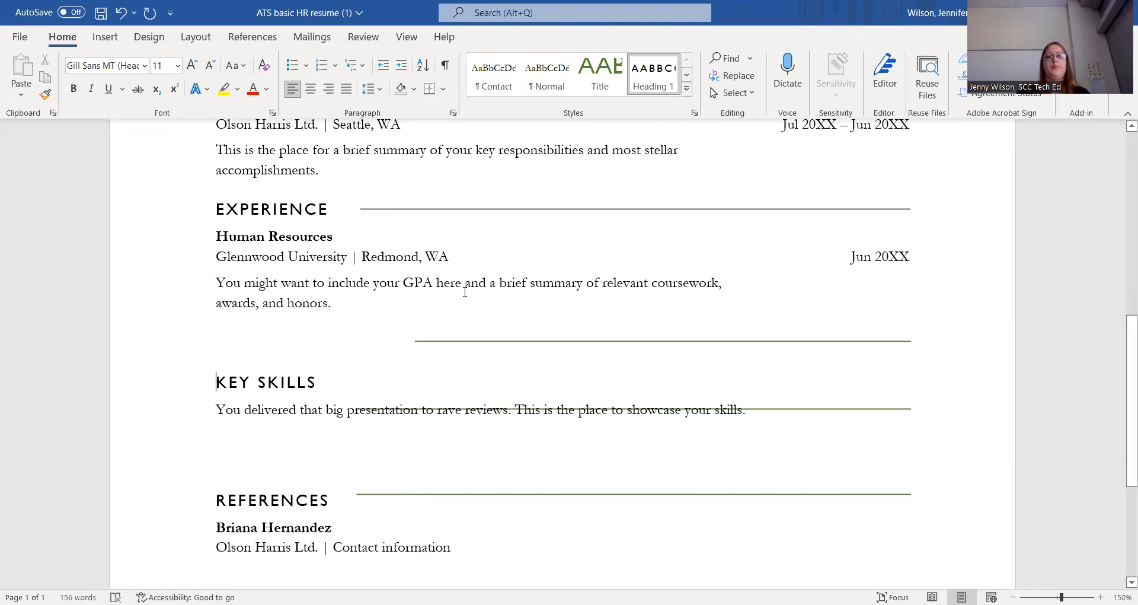
- Review the References section, highlighting the placeholder reference's name and the company and contact information line
drag(1122, 348, 1123, 381)
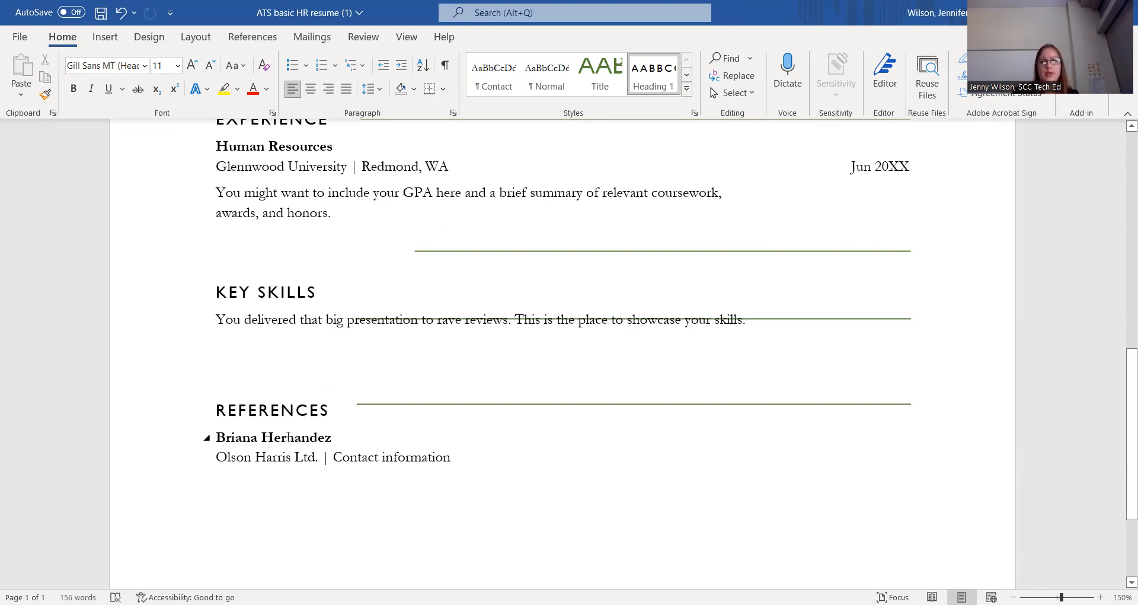
triple_click(334, 439)
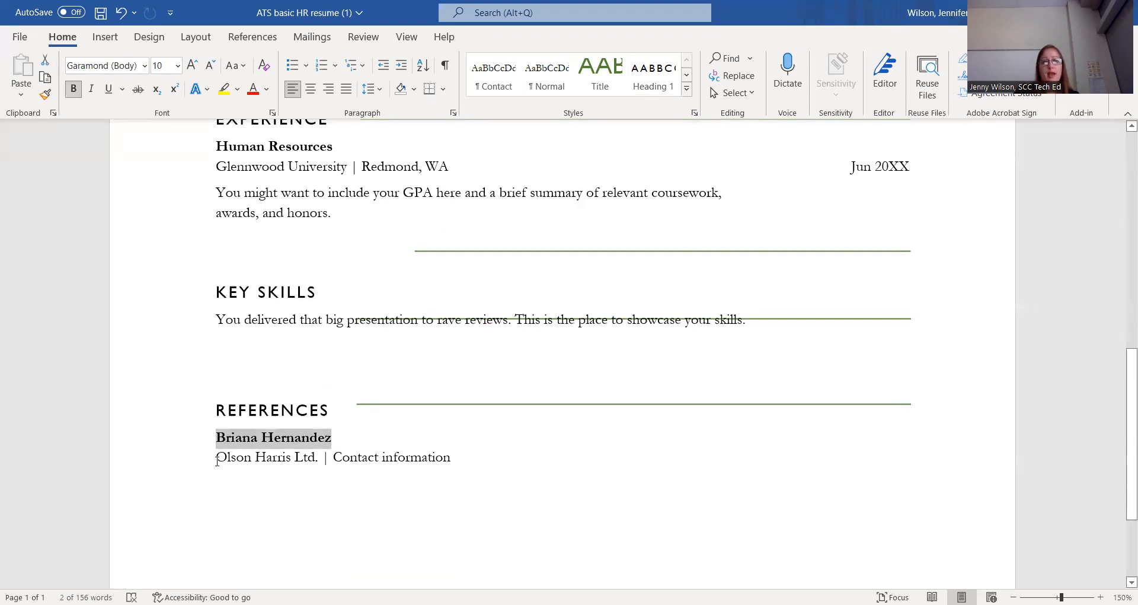
click(402, 471)
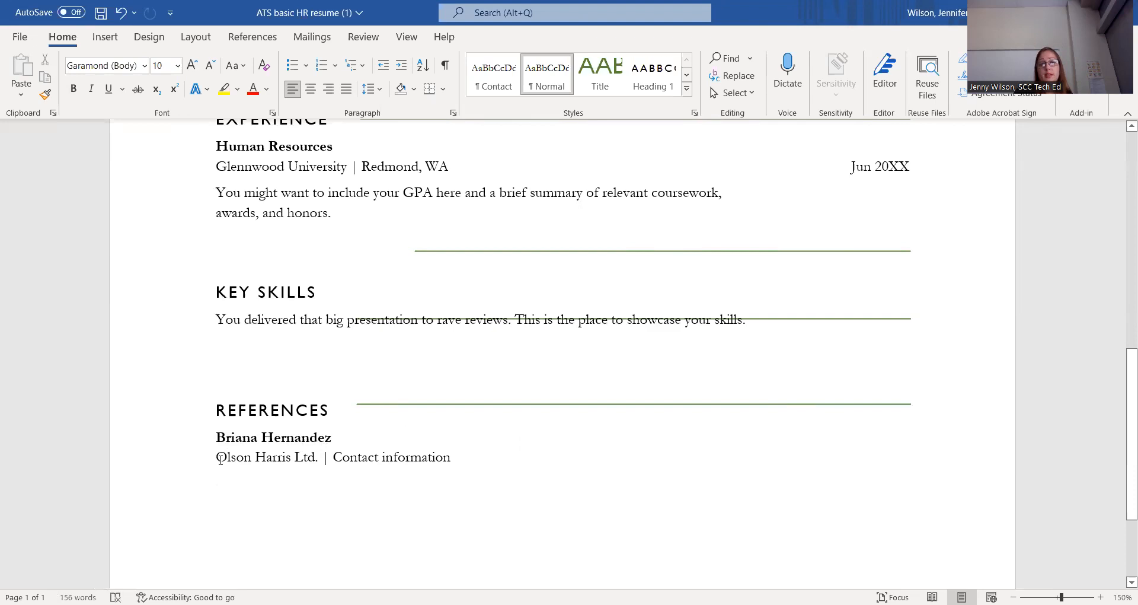
triple_click(336, 456)
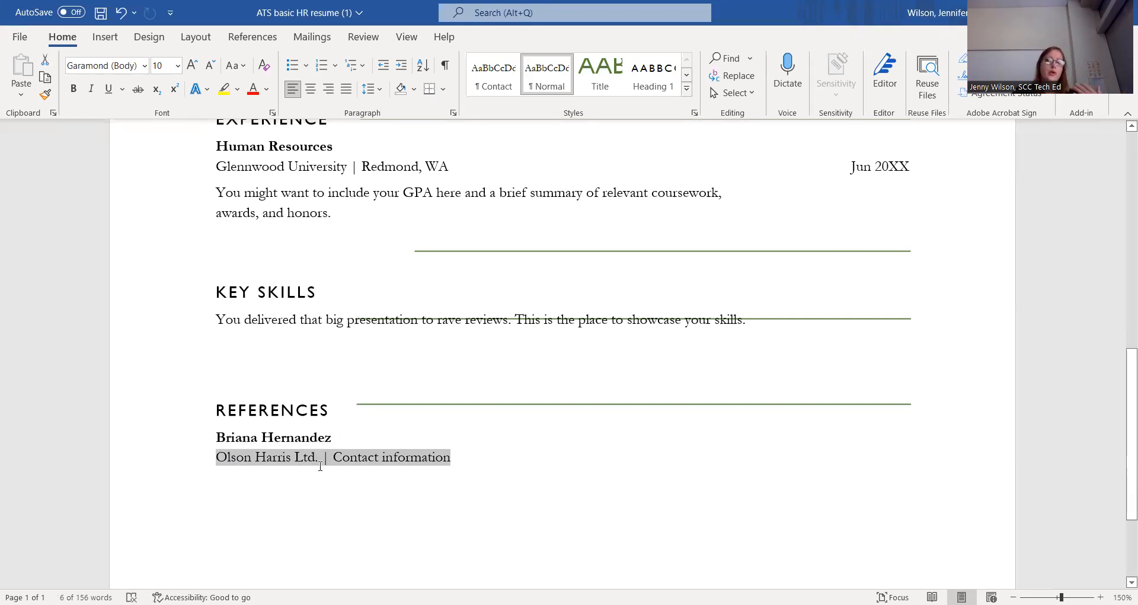
click(351, 468)
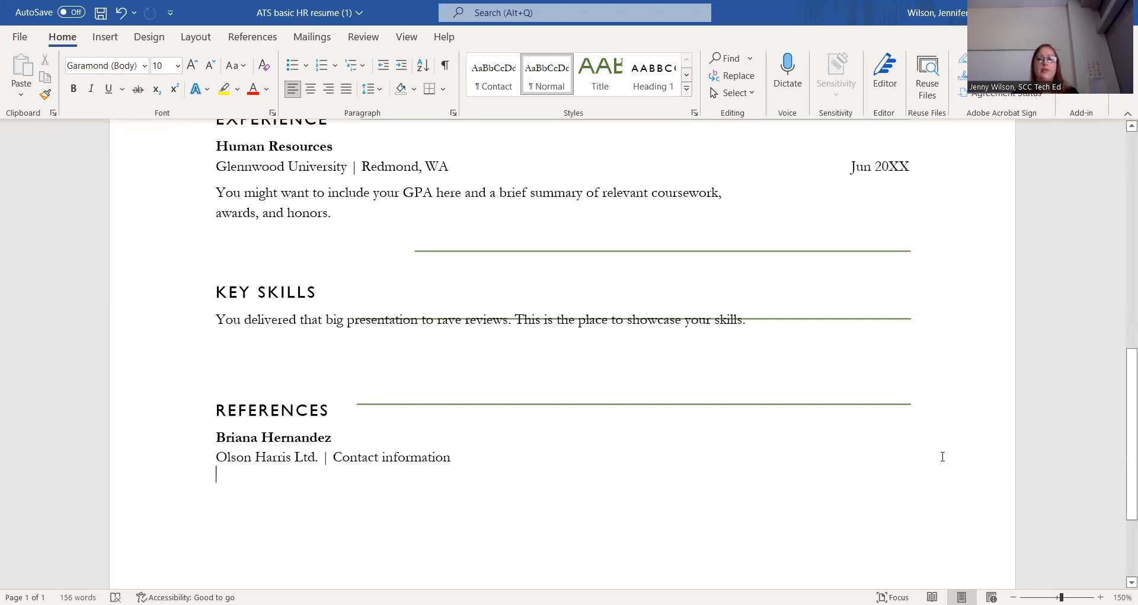
drag(1122, 453, 1123, 211)
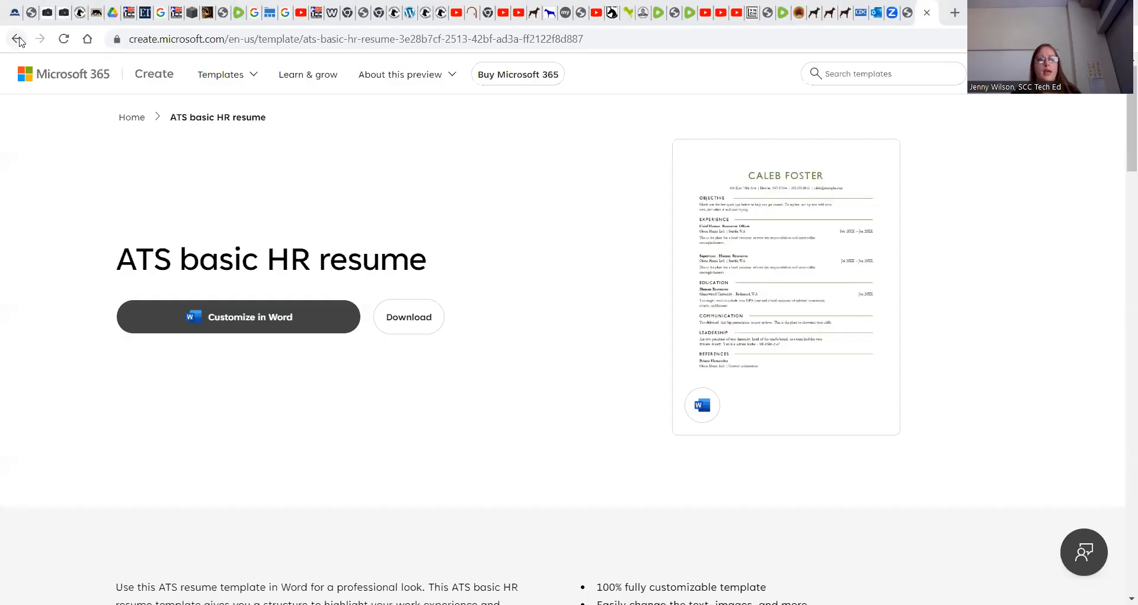
- Return to the template search results in the browser, download the Classic UI/UX designer resume and open it in Word
click(18, 40)
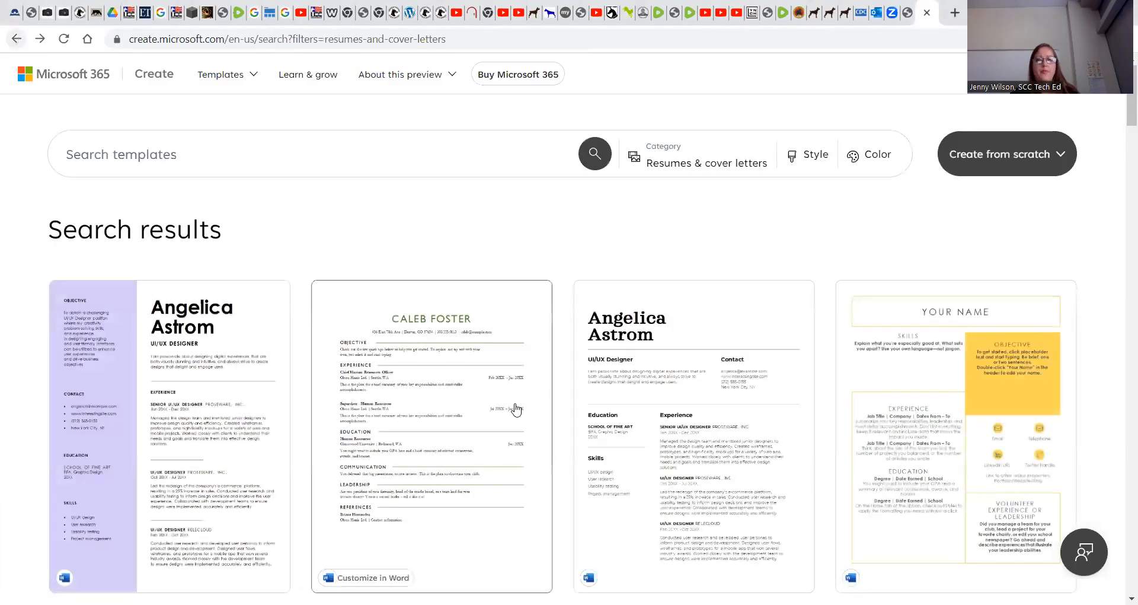
click(742, 467)
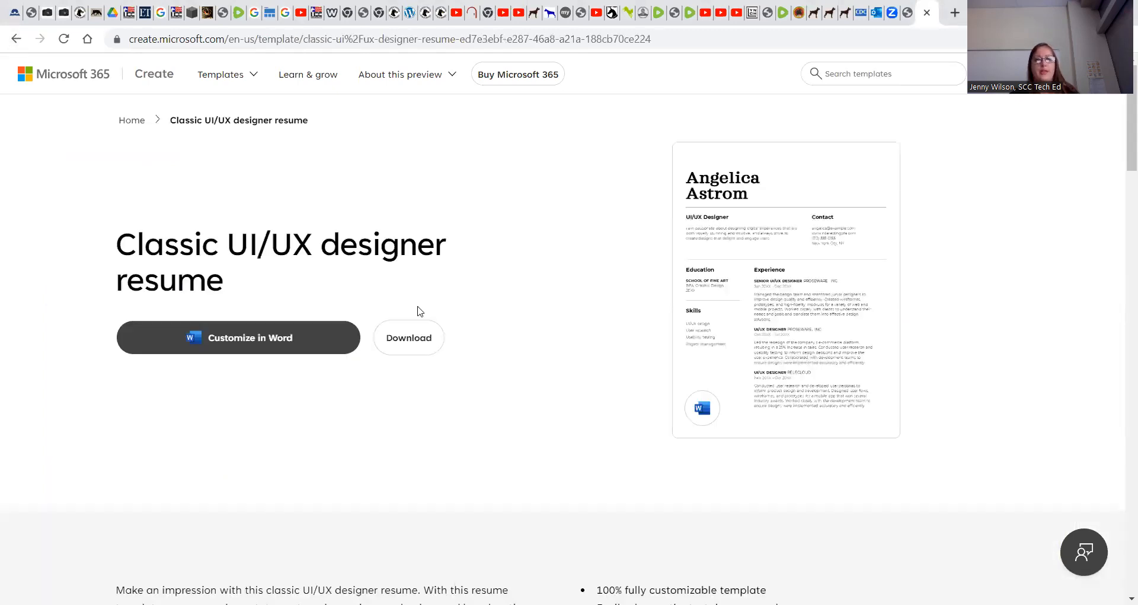
click(424, 335)
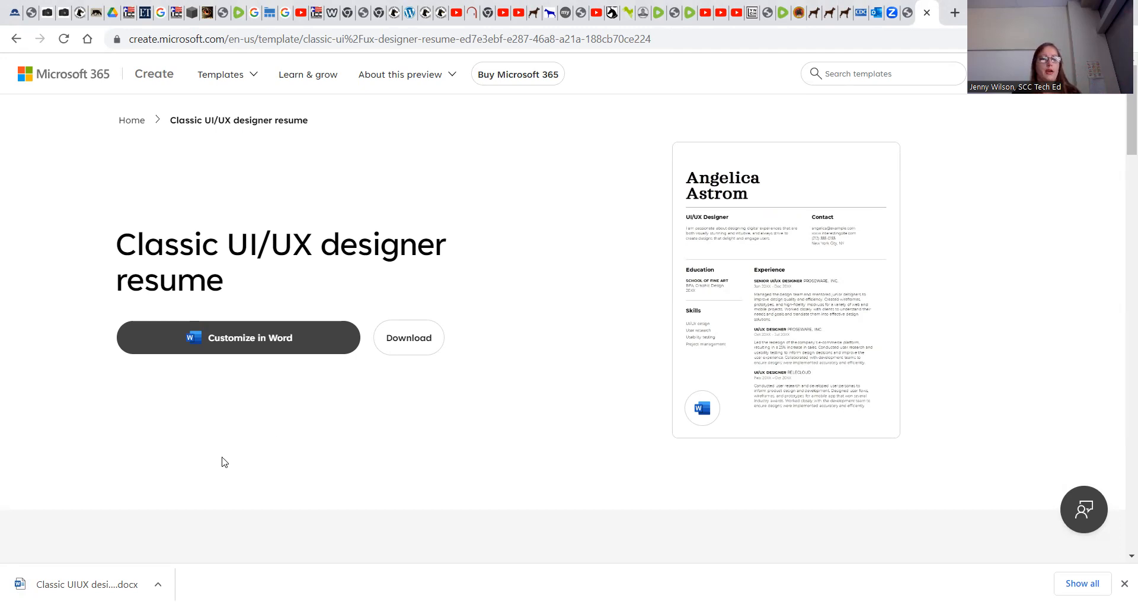
click(83, 584)
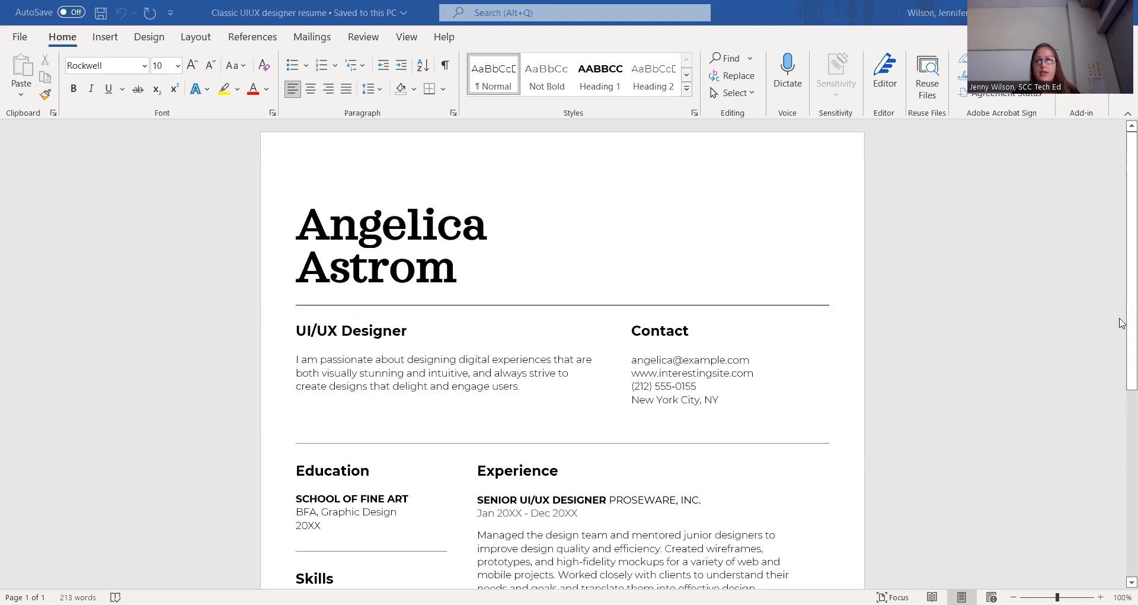
- Examine the Classic UI/UX designer resume's sections, highlighting the last job description and the Experience heading
drag(1122, 326, 1123, 430)
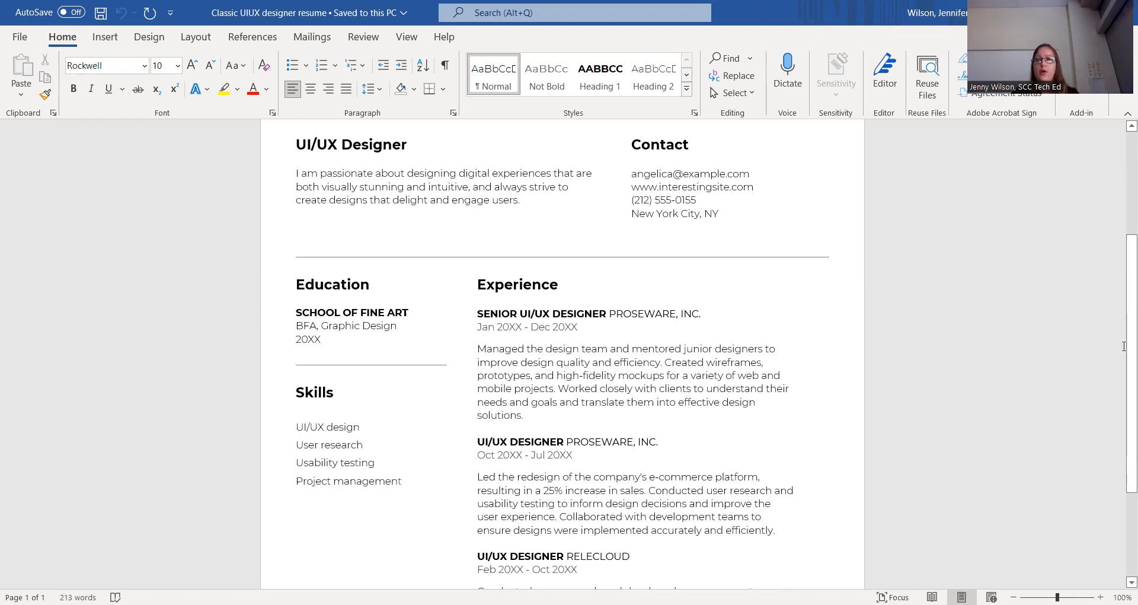
scroll(1122, 392, down, 2)
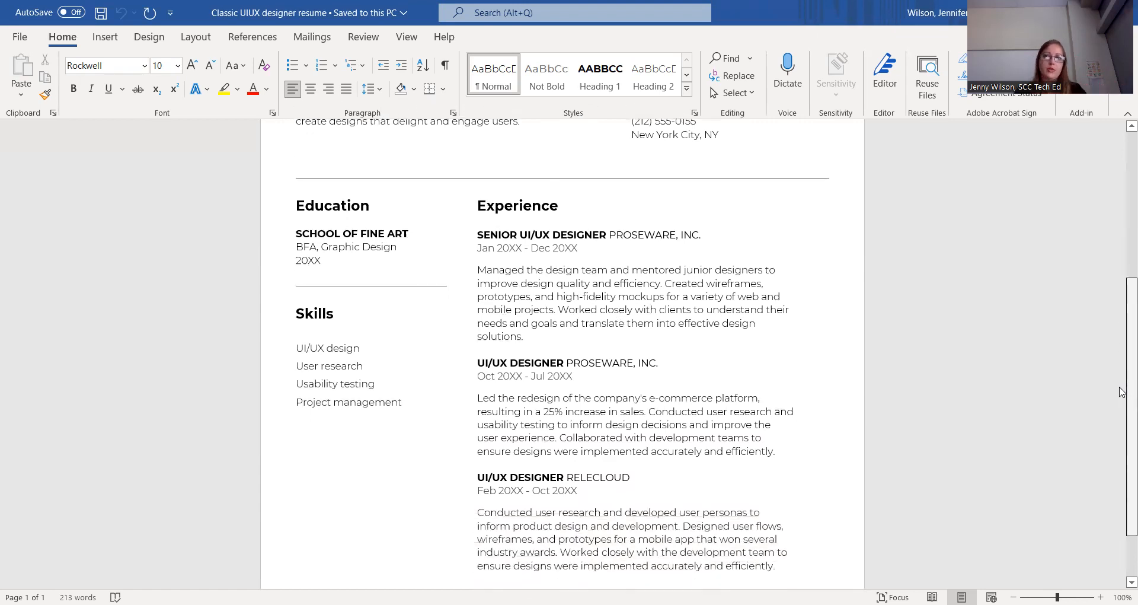
scroll(1122, 403, down, 2)
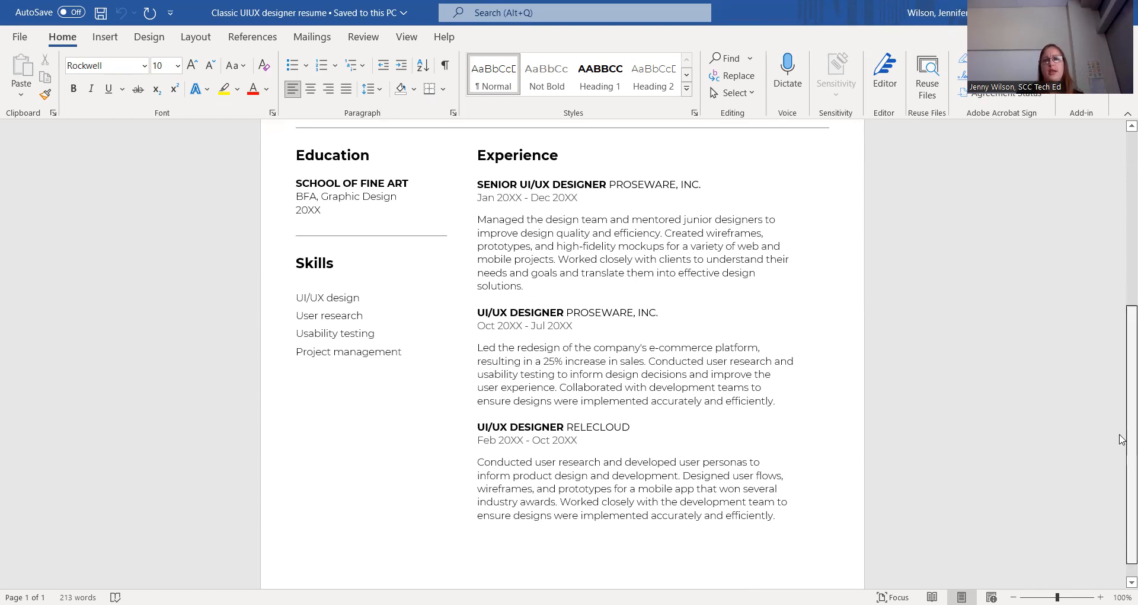
scroll(1122, 456, down, 1)
scroll(1123, 456, up, 2)
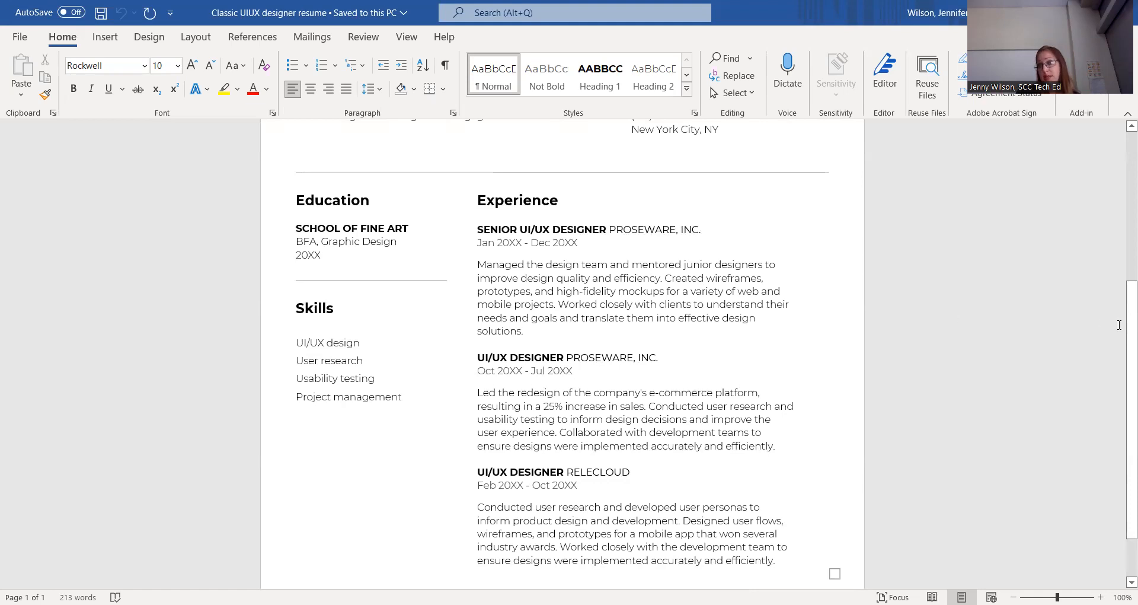
drag(1121, 325, 1123, 262)
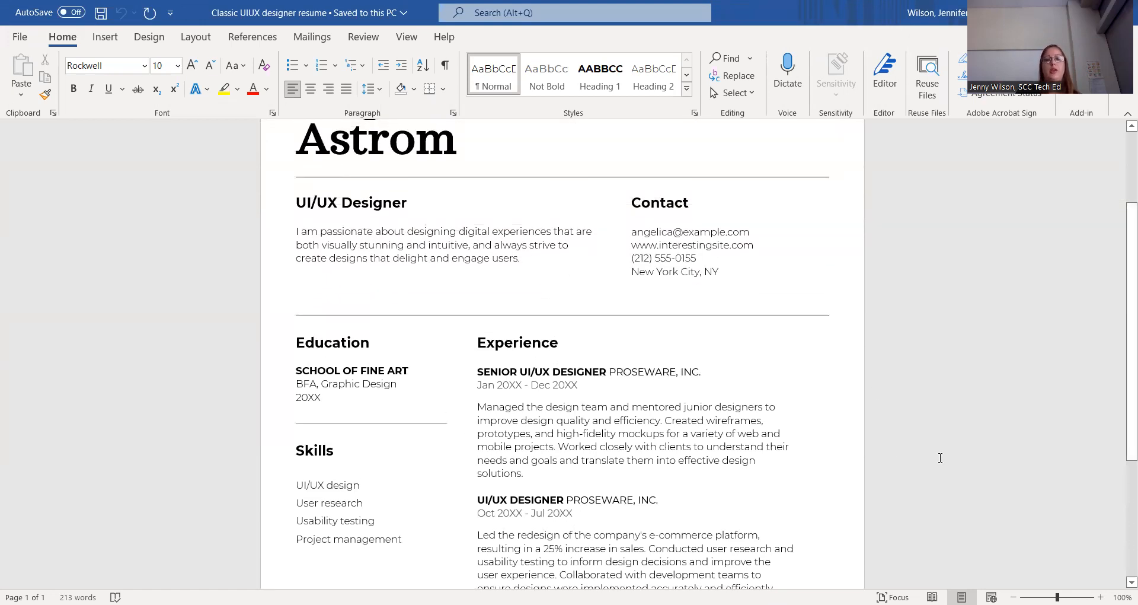
drag(1122, 457, 1121, 527)
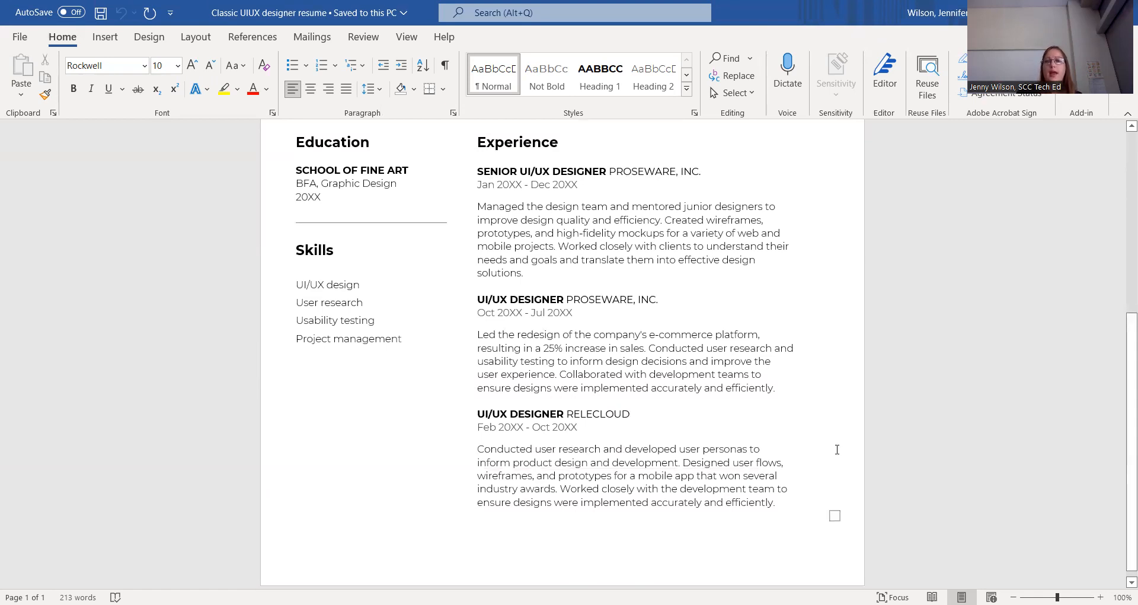
triple_click(793, 494)
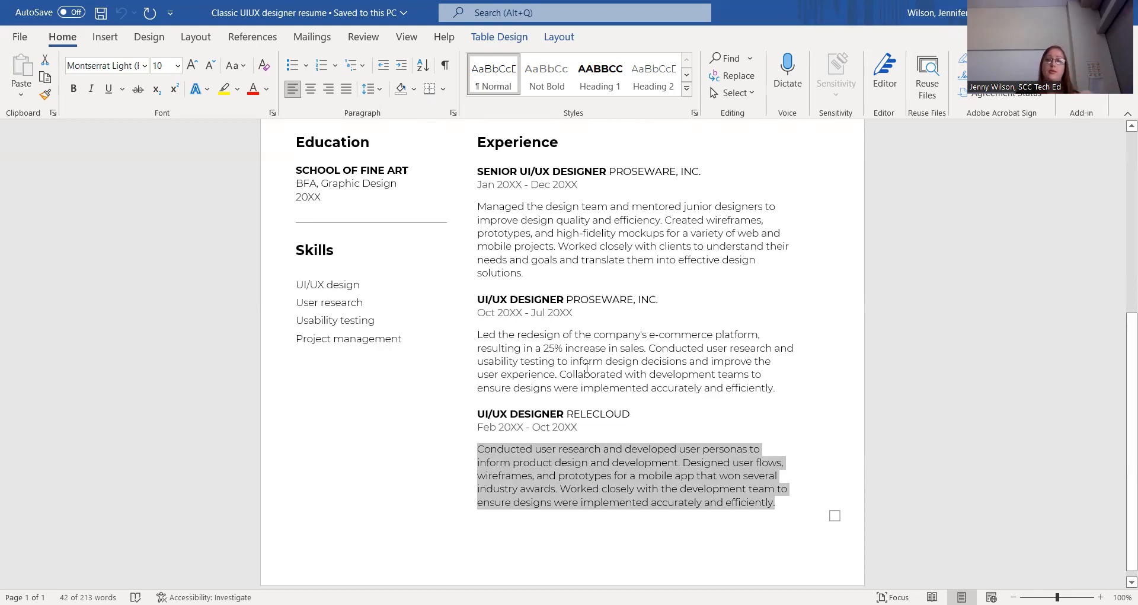
double_click(501, 142)
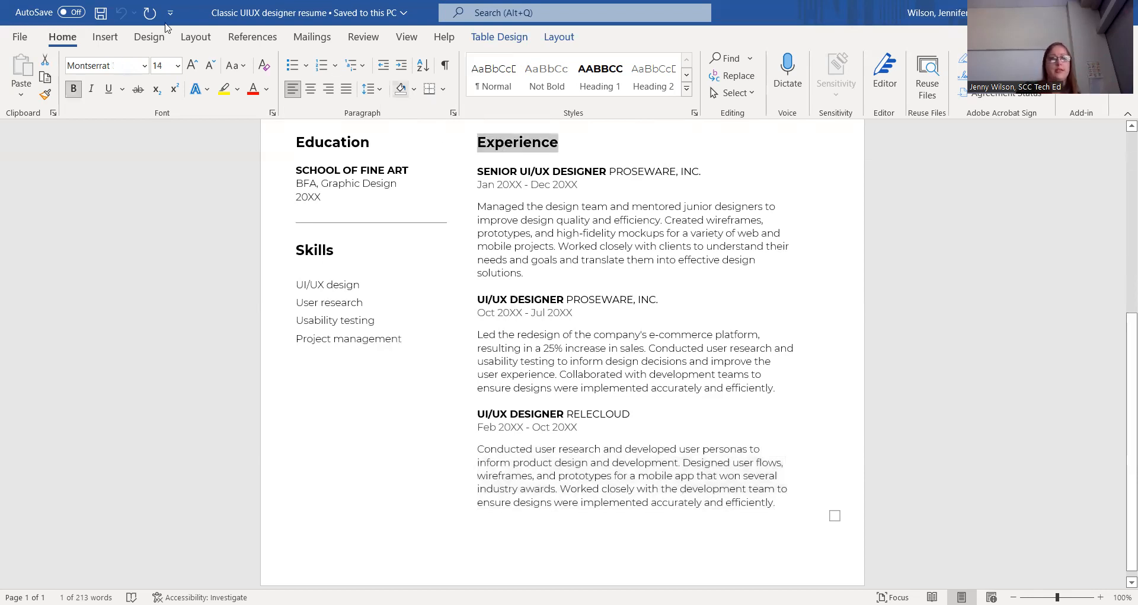